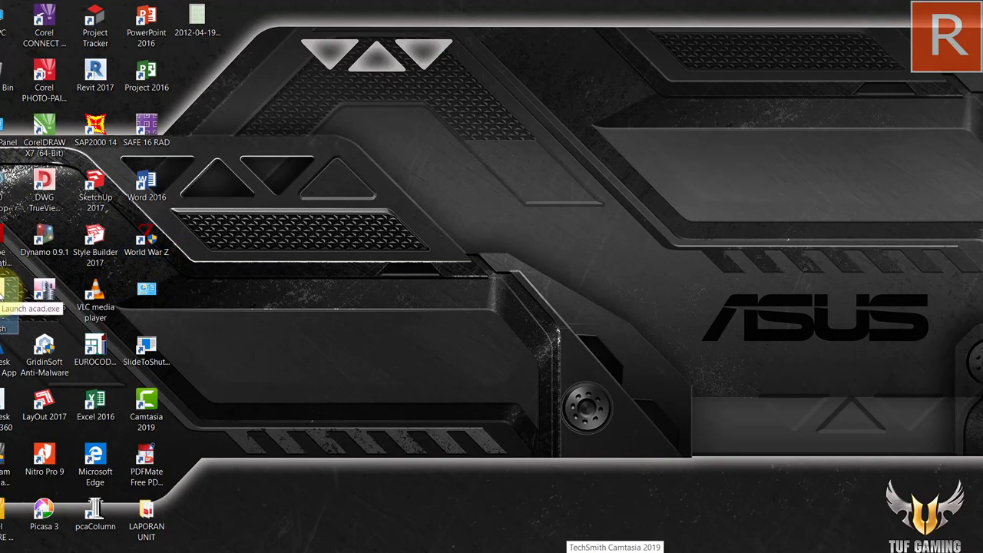
Launch AutoCAD 2017 from the desktop shortcut and bring up the drawing template list
double_click(3, 294)
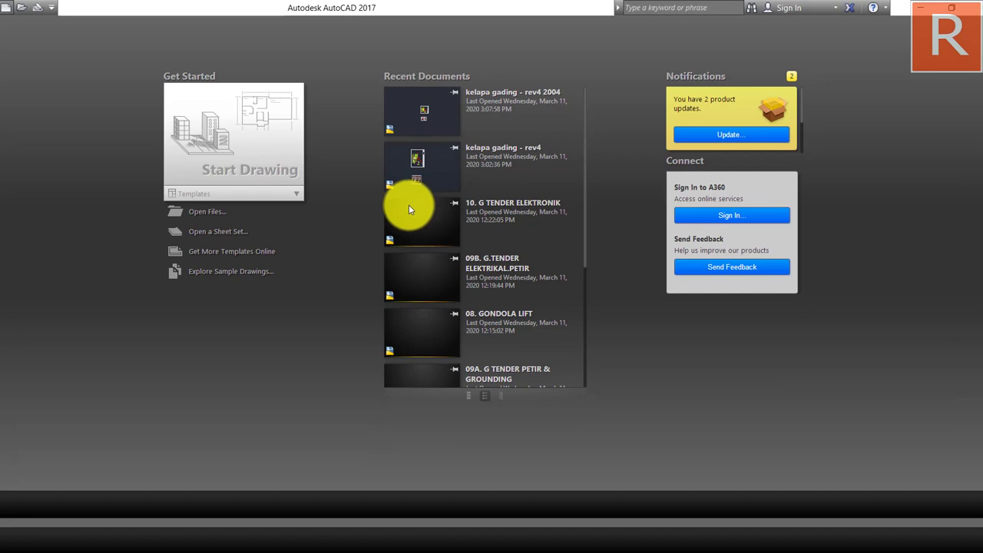
key(ctrl+n)
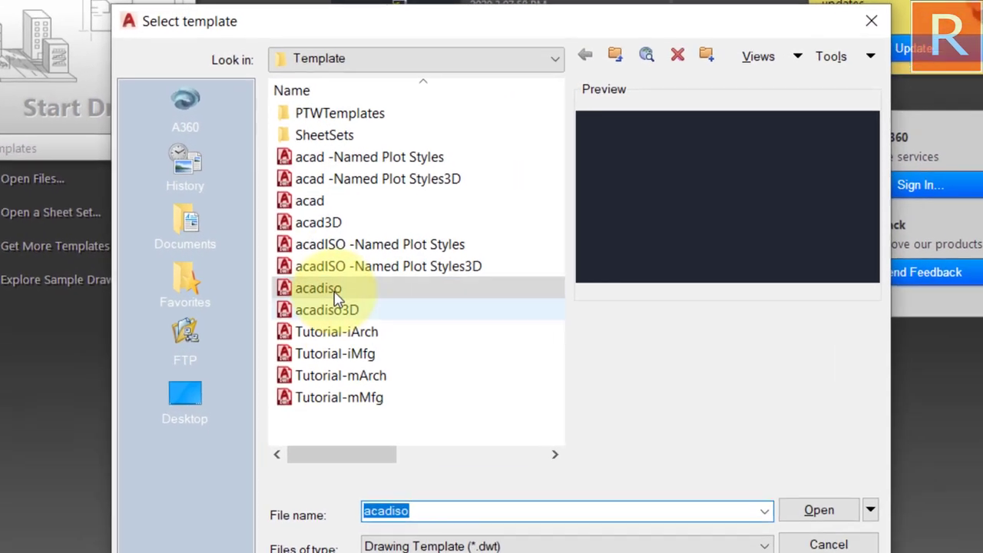
Create a new drawing from the acadiso metric template
click(335, 293)
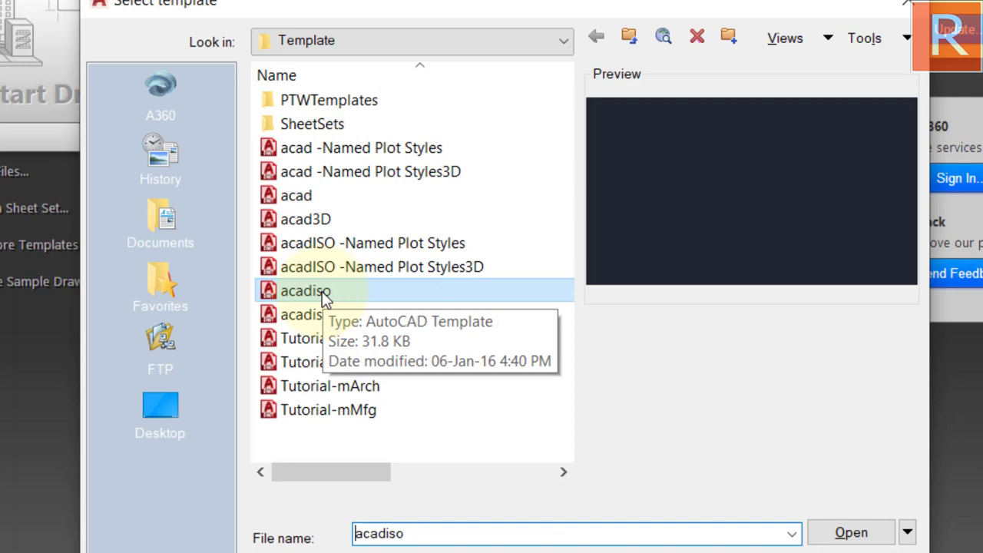
click(874, 527)
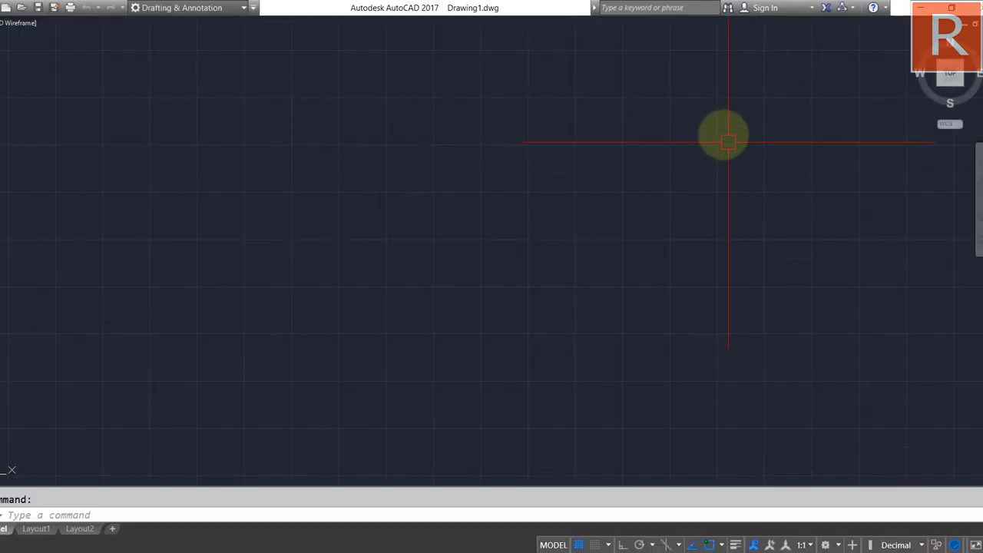
Switch the workspace to 3D Modeling
click(704, 117)
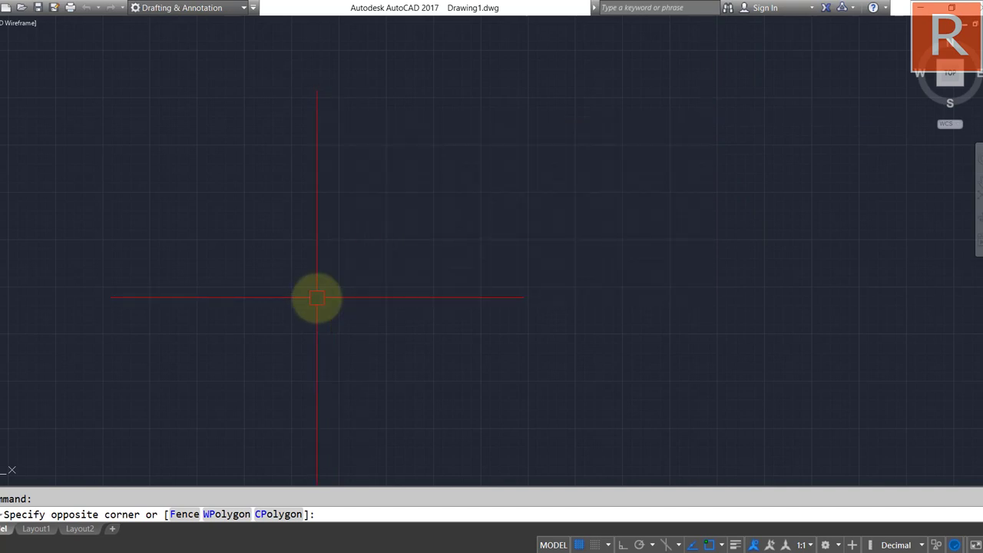
click(316, 297)
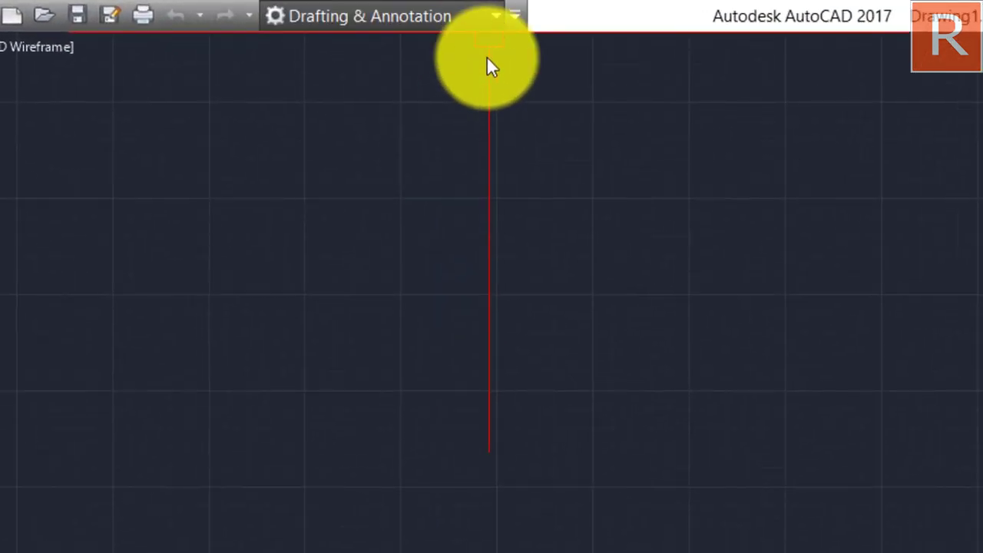
click(496, 15)
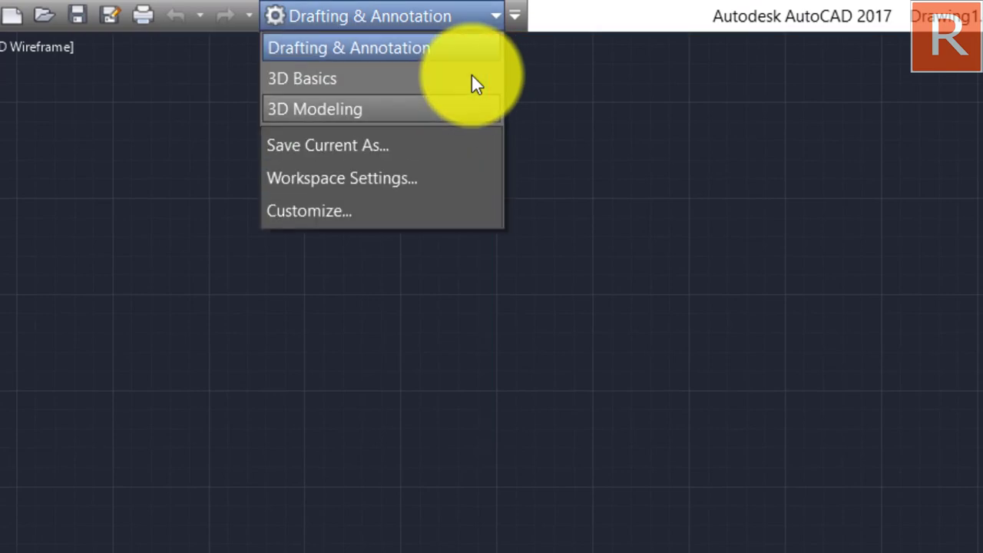
click(333, 114)
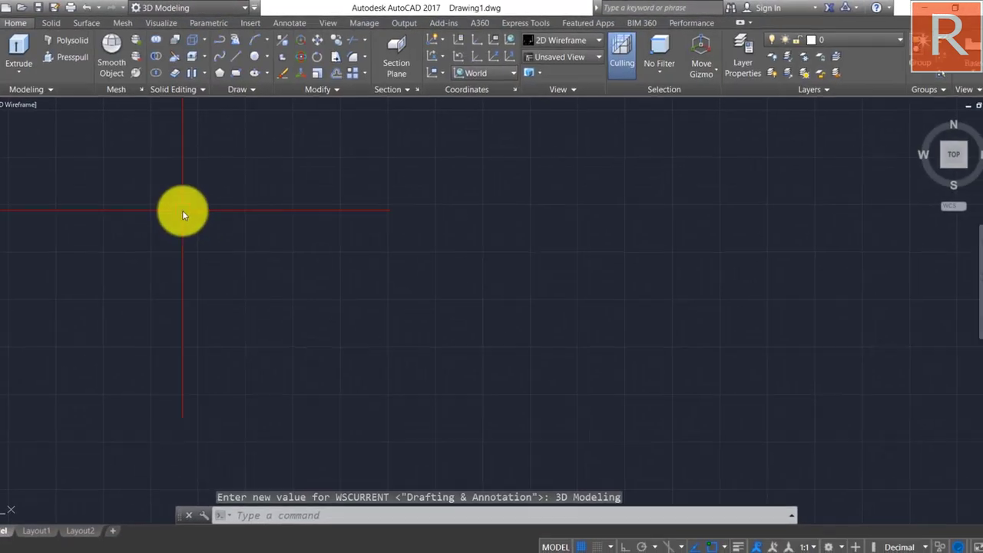
Return to the Drafting & Annotation workspace and dock the floating command line
click(641, 170)
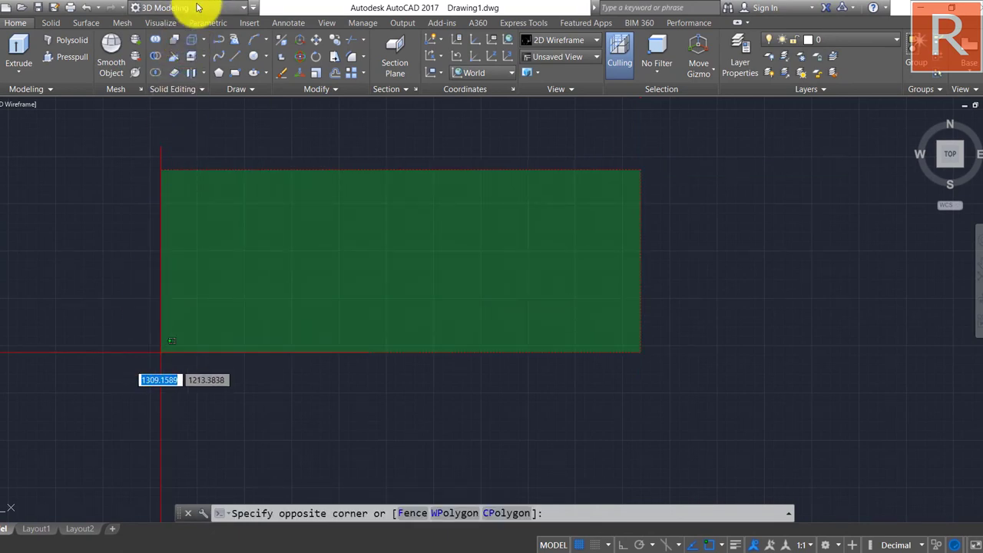
click(230, 8)
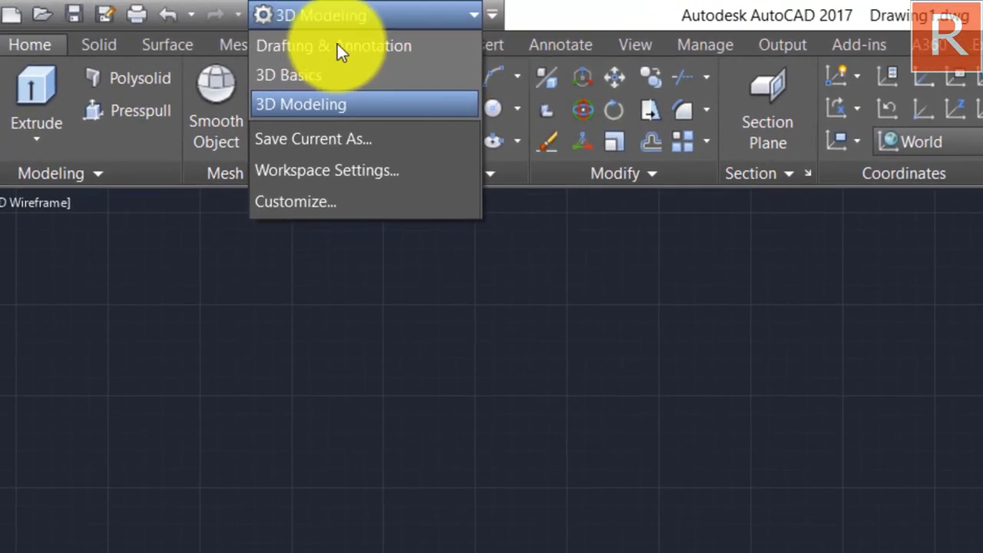
click(337, 46)
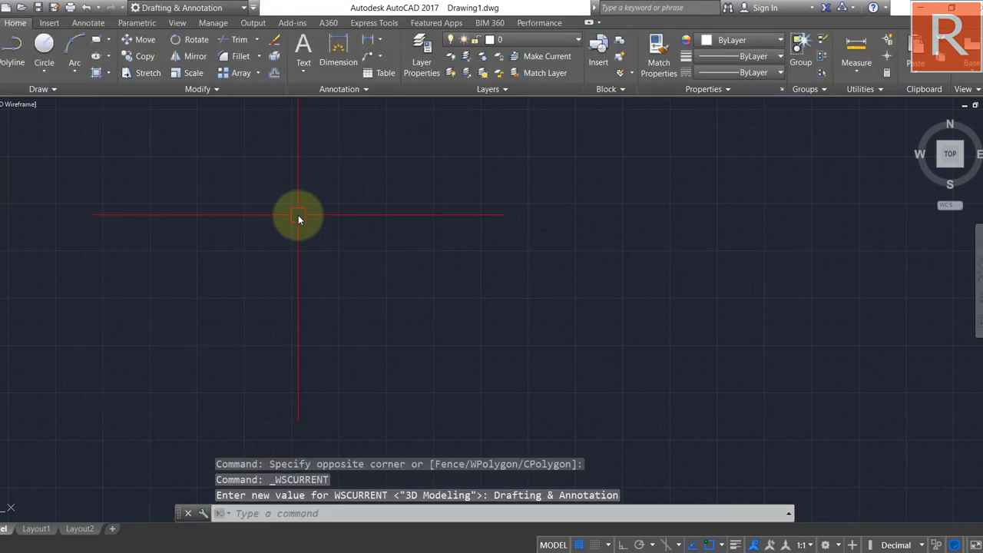
click(401, 199)
click(177, 296)
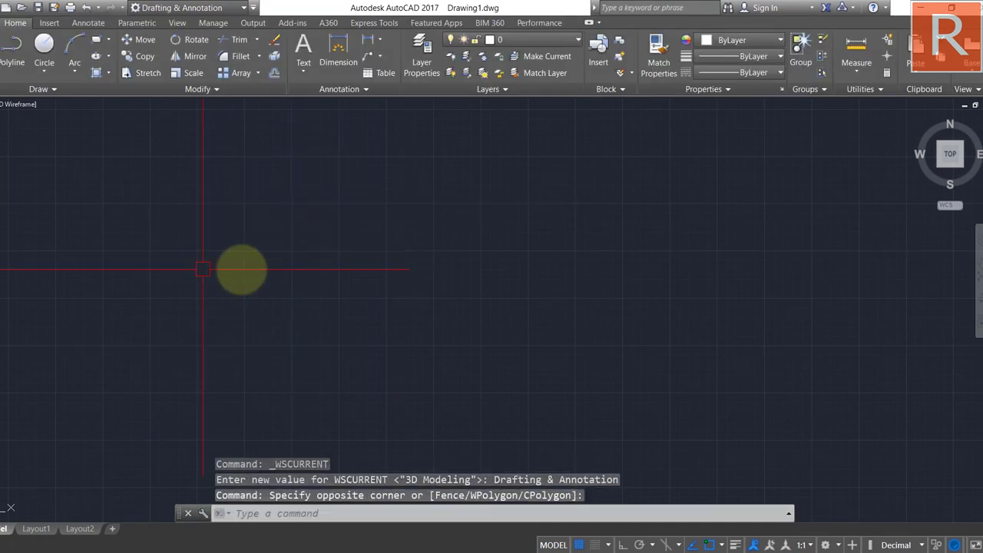
drag(177, 514, 4, 530)
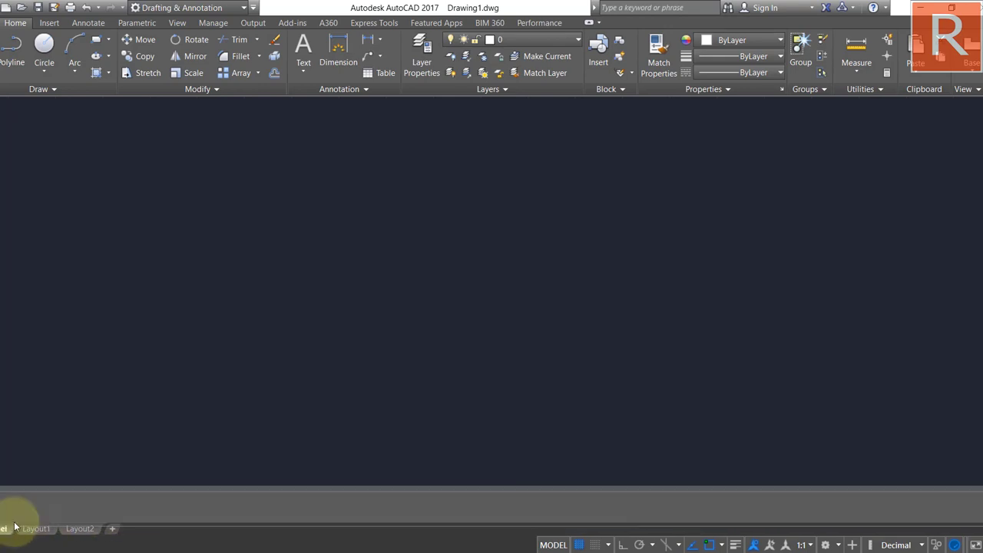
Zoom out until the UCS icon shows, then enter REC for a rectangle
click(547, 215)
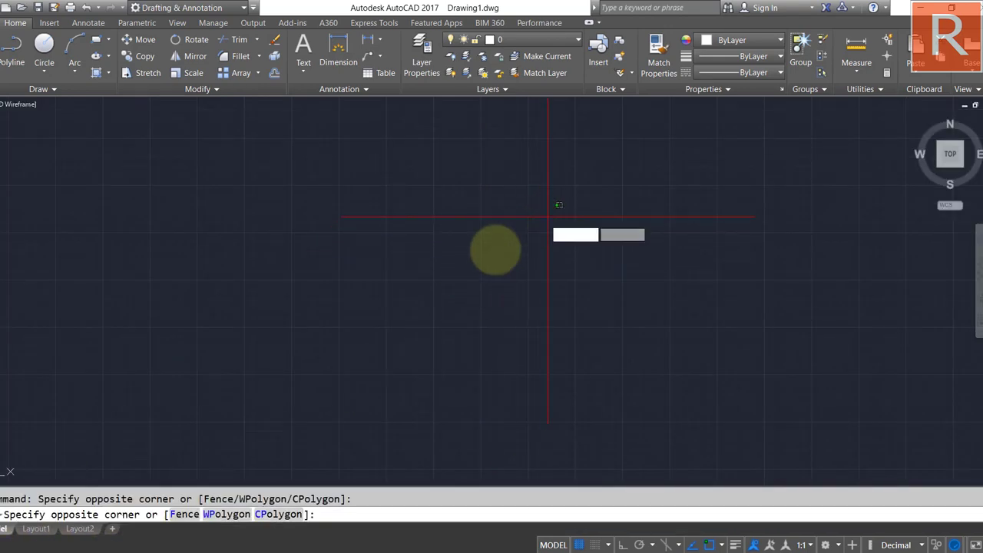
click(419, 277)
scroll(419, 277, down, 2)
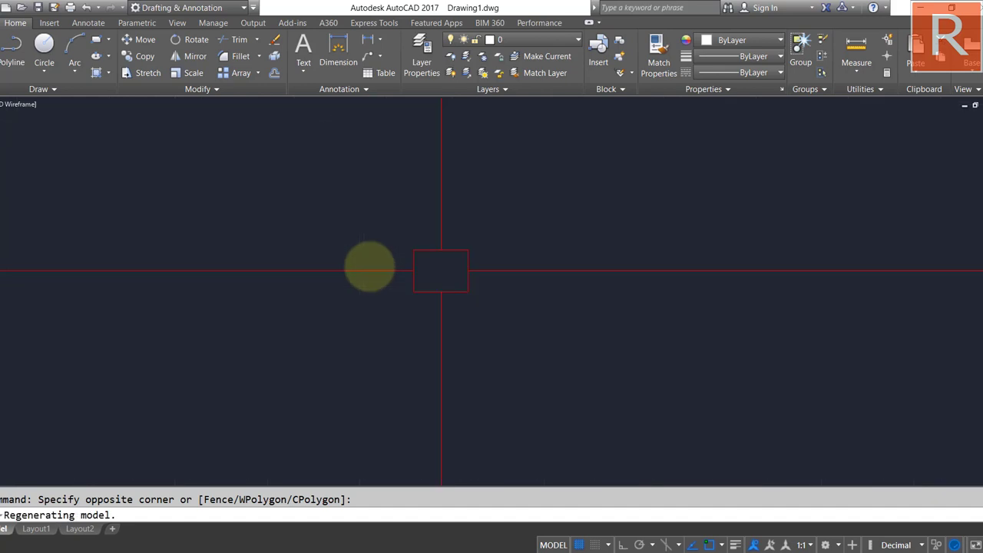
scroll(369, 265, down, 1)
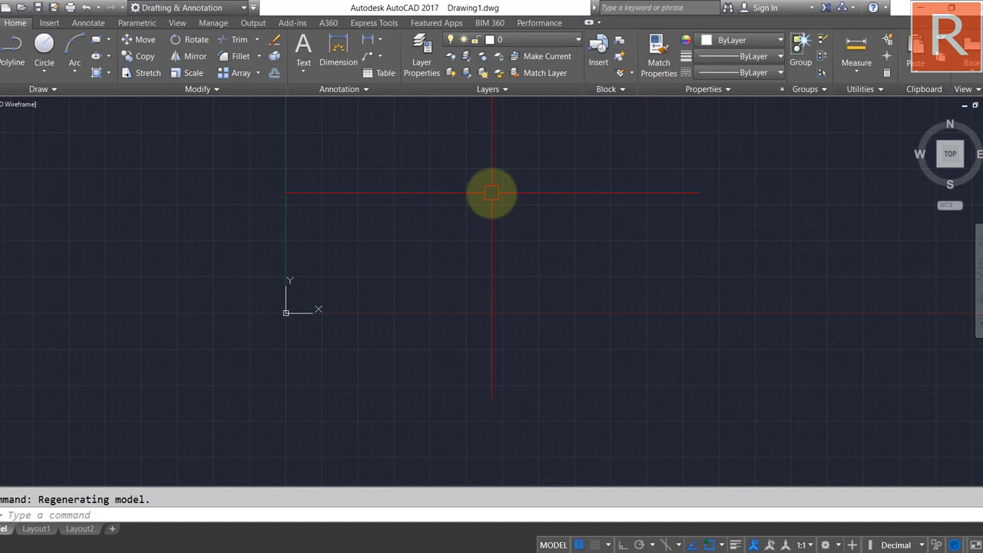
click(492, 192)
click(410, 257)
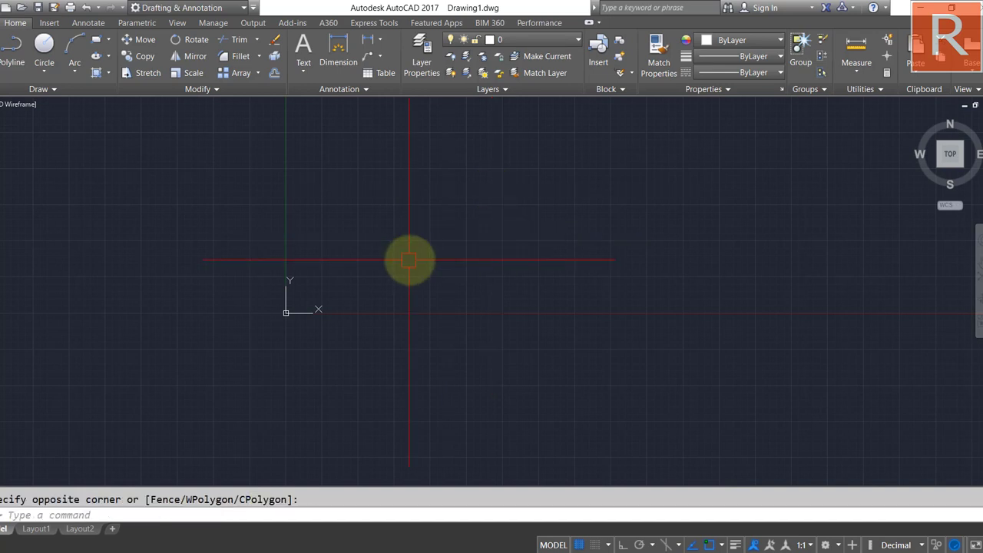
text(REC)
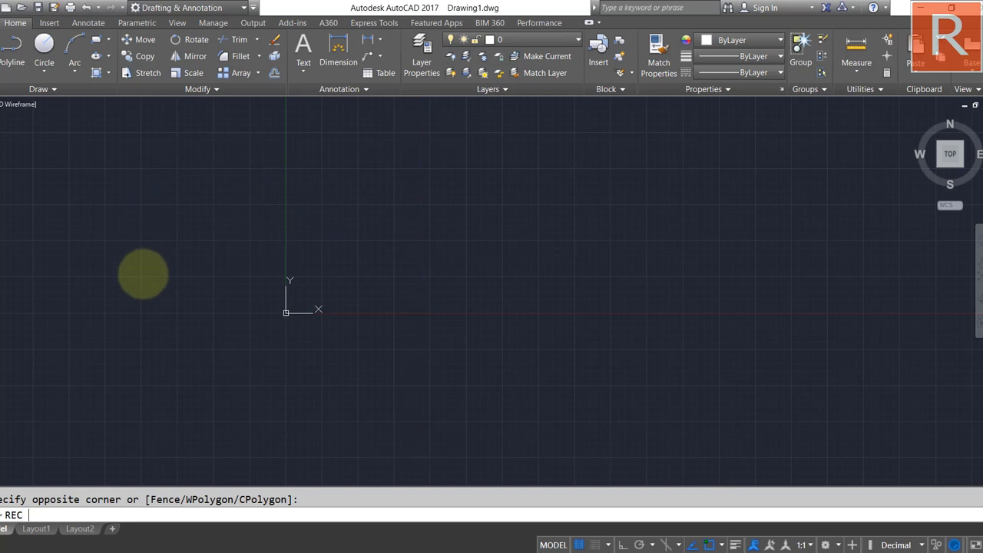
Draw a 1000 by 12000 rectangle with its first corner beside the origin
key(Return)
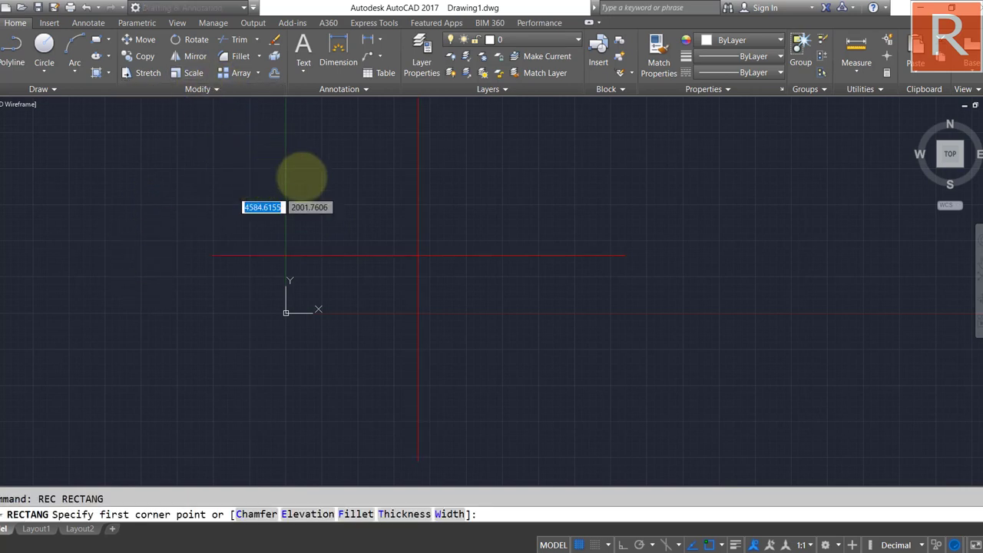
click(357, 174)
scroll(534, 331, down, 5)
scroll(547, 334, up, 3)
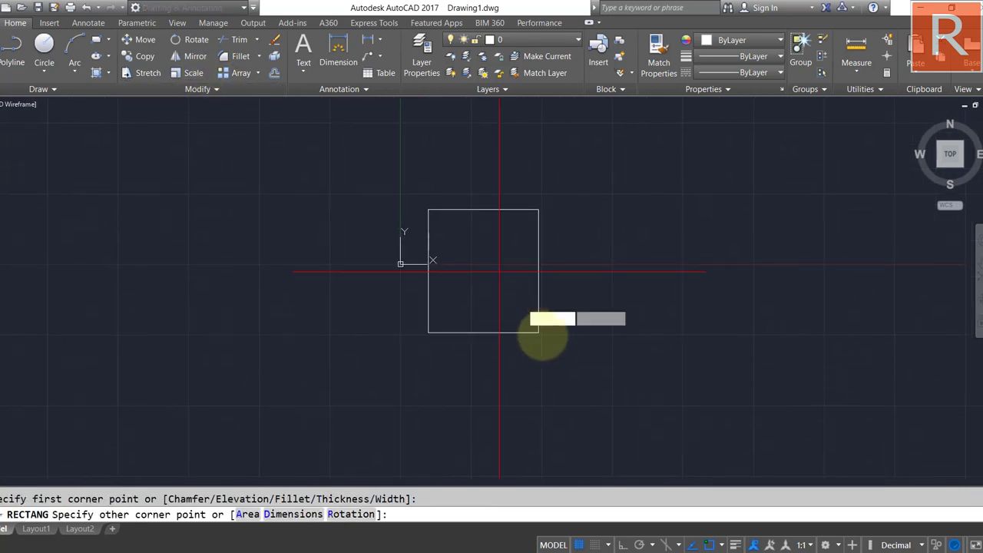
text(@1)
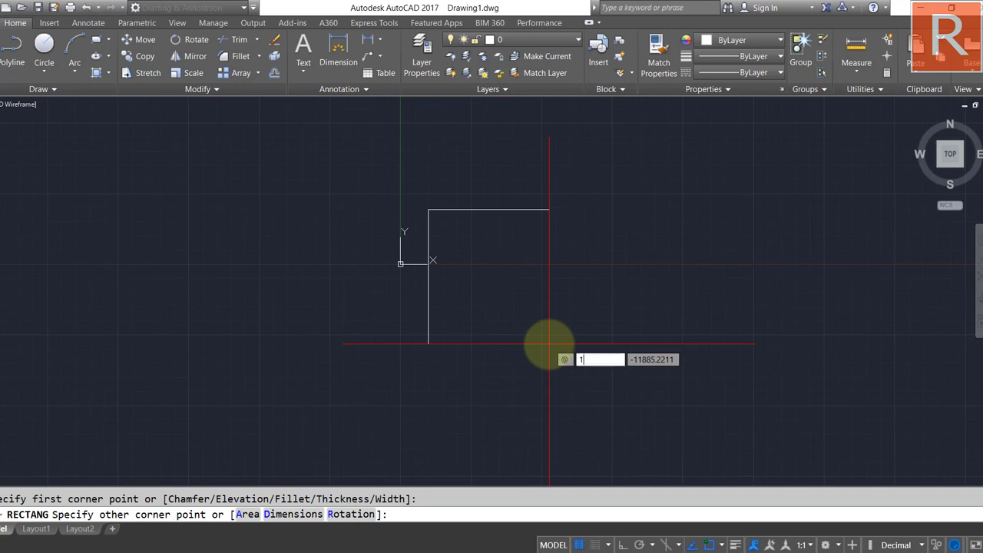
text(000)
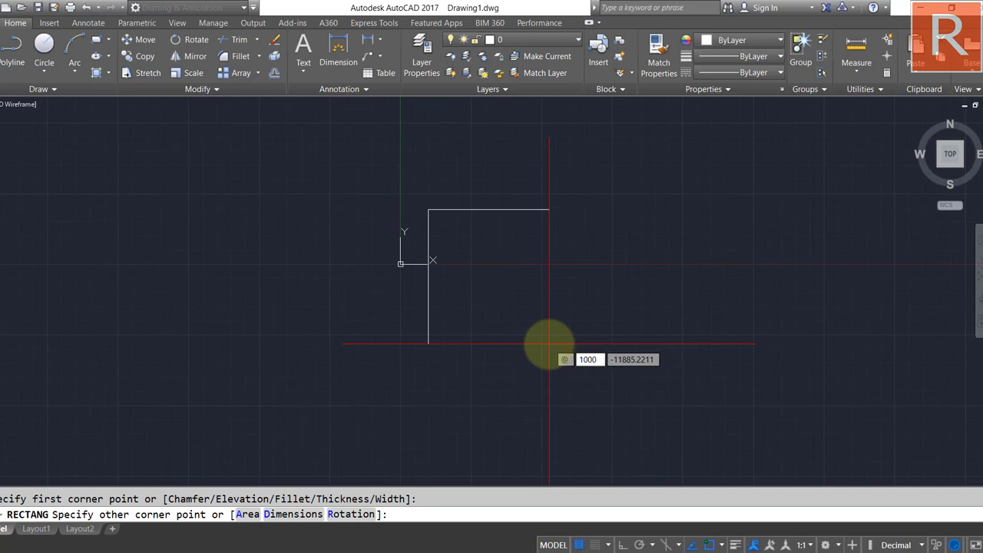
key(Tab)
text(12)
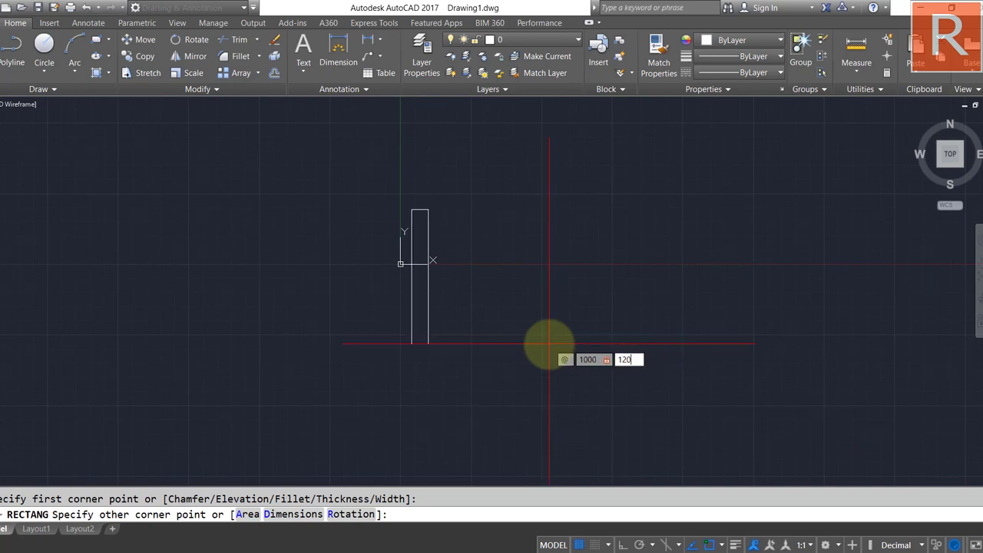
text(00)
key(Return)
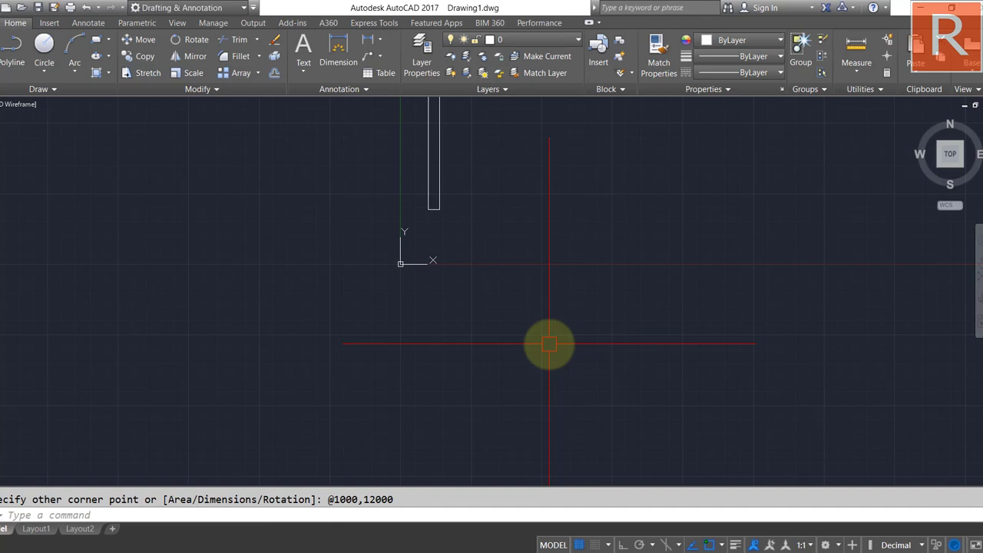
Window-select the tall rectangle, delete it, and begin retyping the rectangle command
scroll(607, 288, down, 5)
click(516, 257)
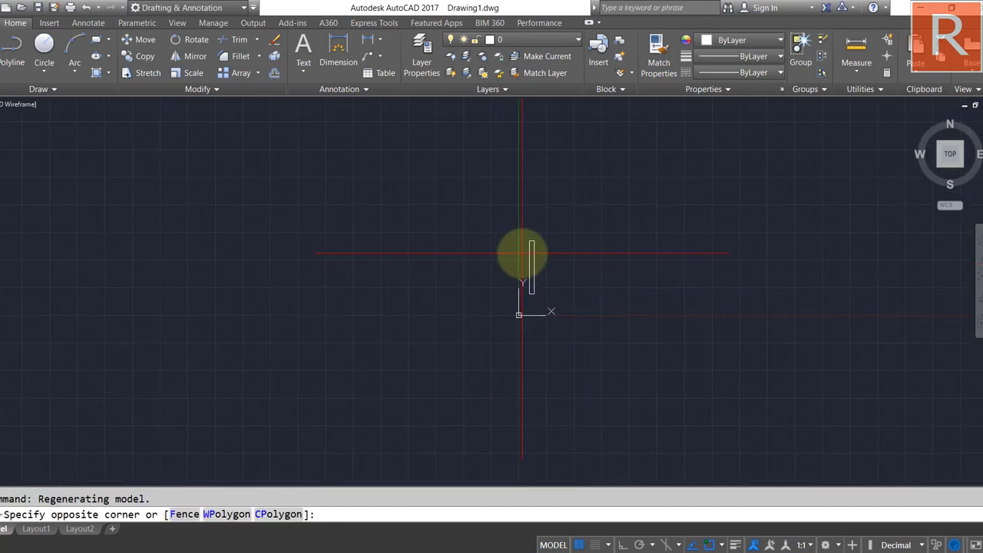
click(511, 227)
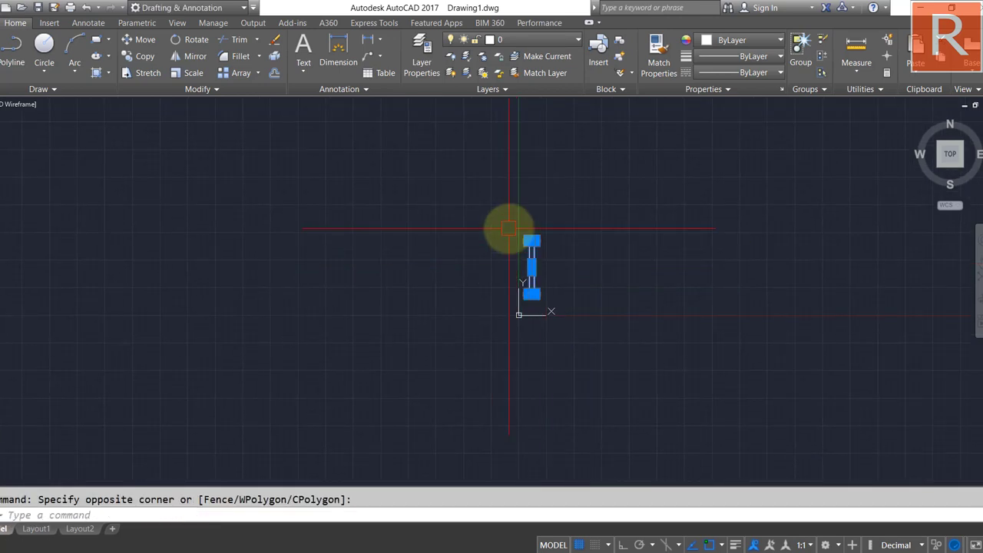
key(Delete)
text(REC RECTANG)
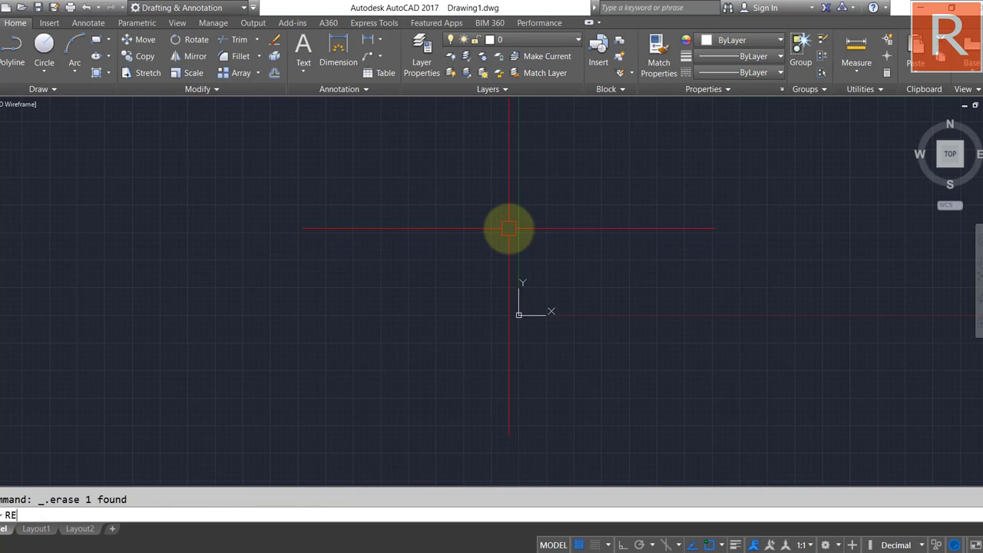
Place the outer floor-plan rectangle and centre it in the view
click(362, 198)
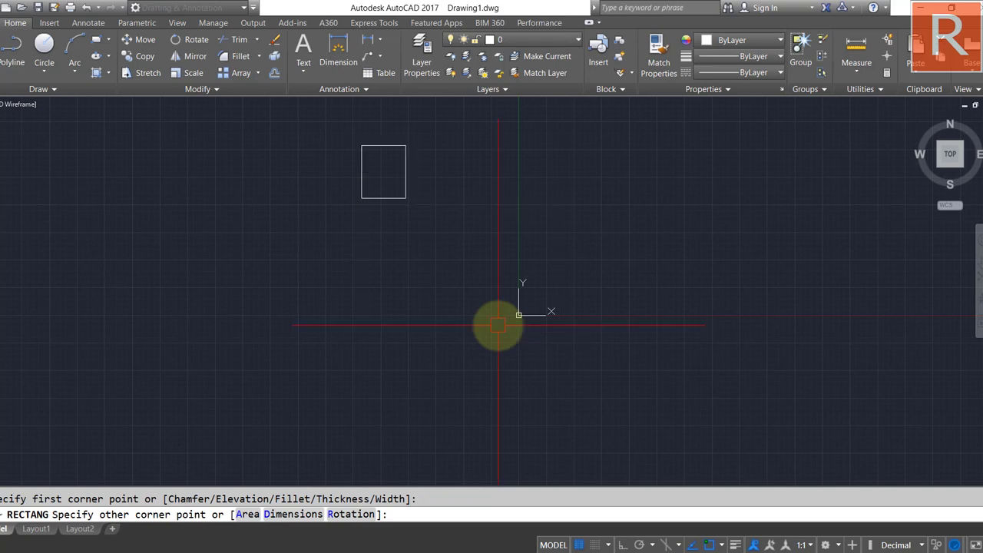
key(Return)
mouse_move(390, 176)
middle_down()
mouse_move(423, 226)
mouse_move(484, 279)
middle_up()
scroll(423, 226, up, 5)
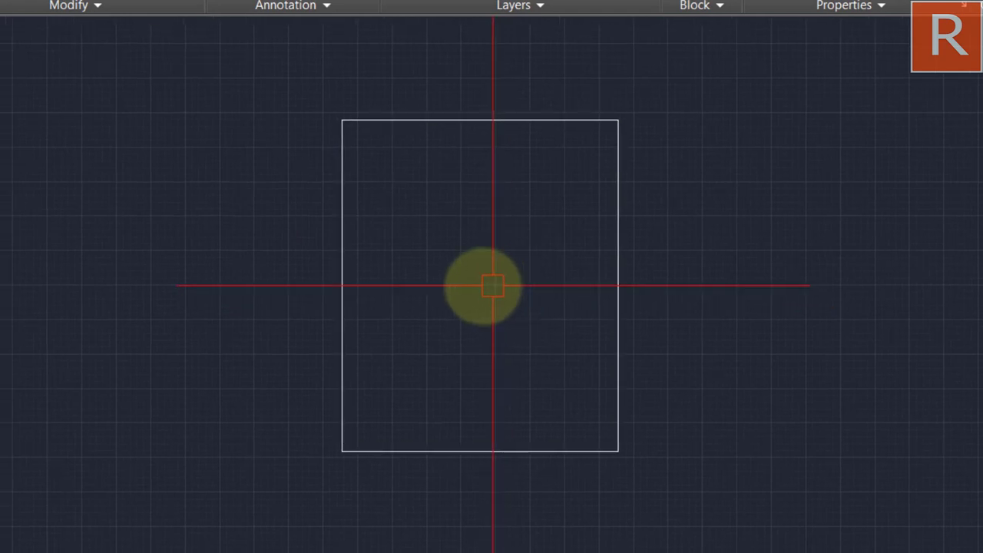
Draw the first interior room lines: a stepped line to the right edge and one to the left edge
key(Return)
click(342, 316)
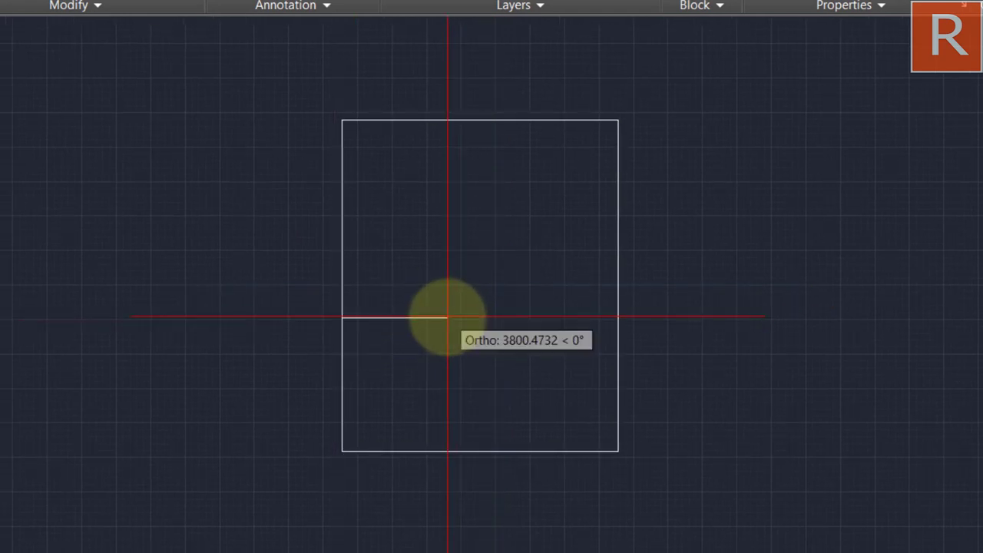
click(447, 317)
click(447, 384)
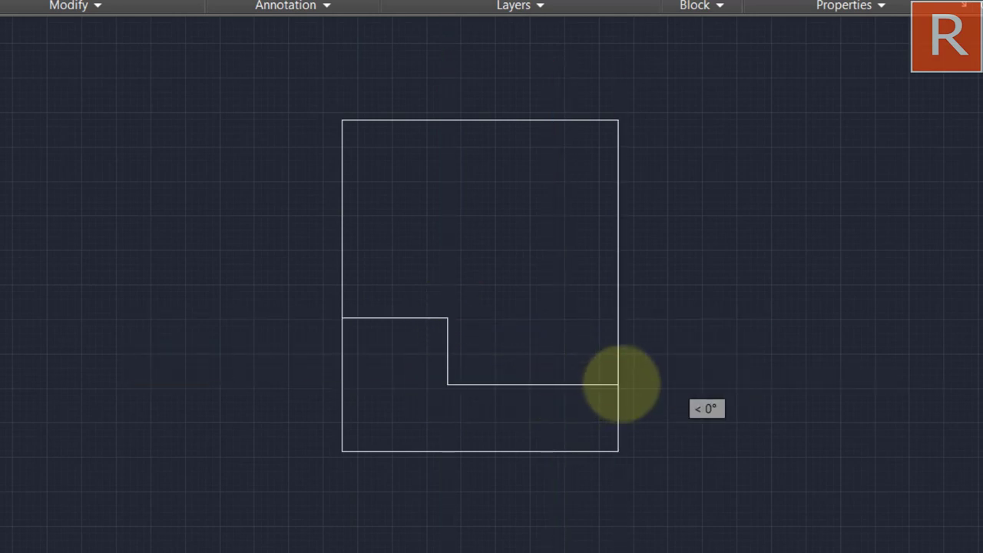
click(618, 384)
key(Return)
key(Return)
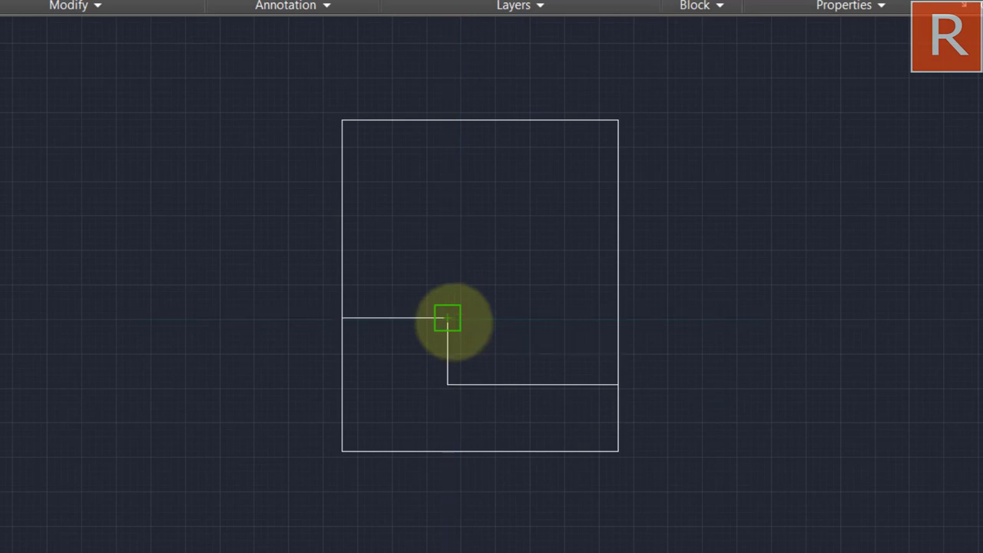
click(447, 317)
click(447, 199)
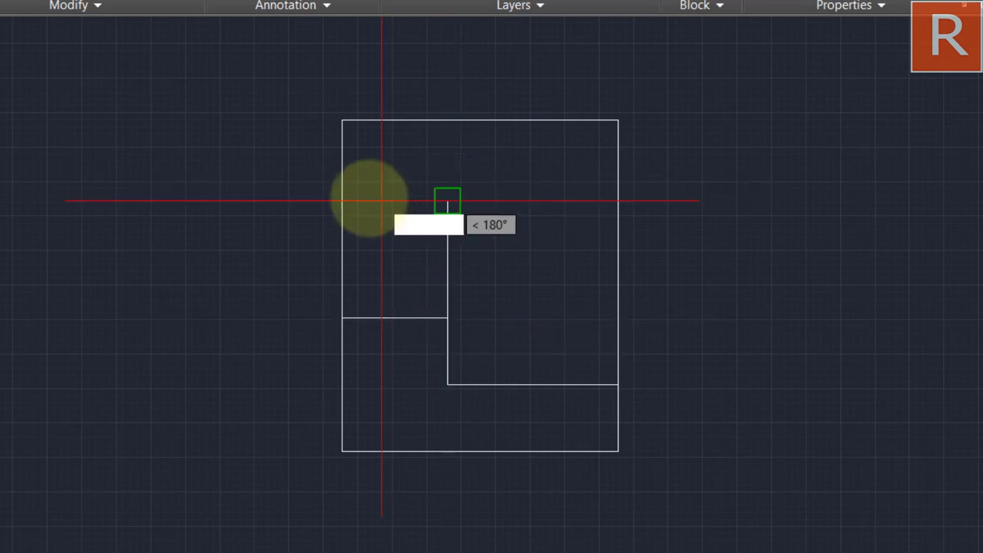
click(343, 200)
key(Return)
key(Return)
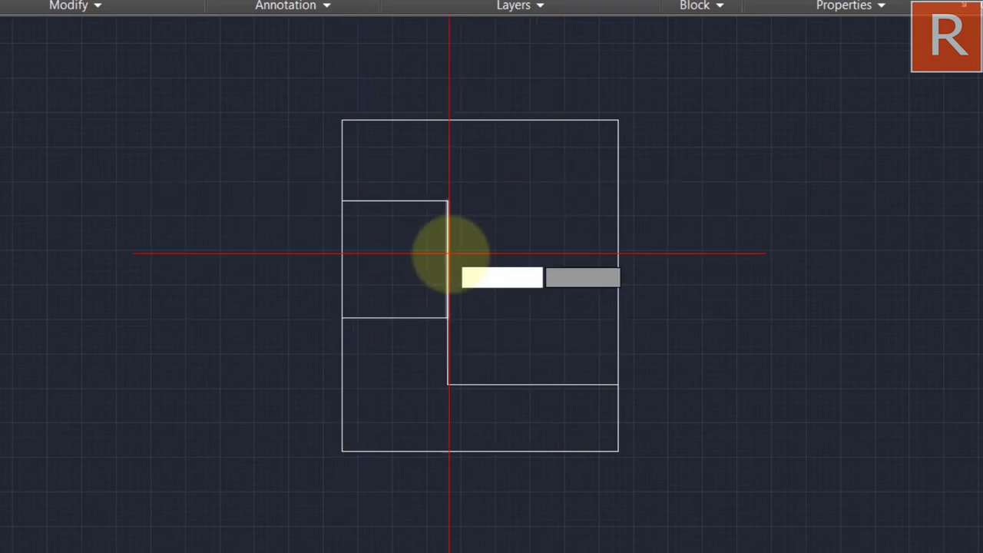
Add the remaining partitions: a horizontal line, a vertical line to the top, and a short cross line
click(447, 257)
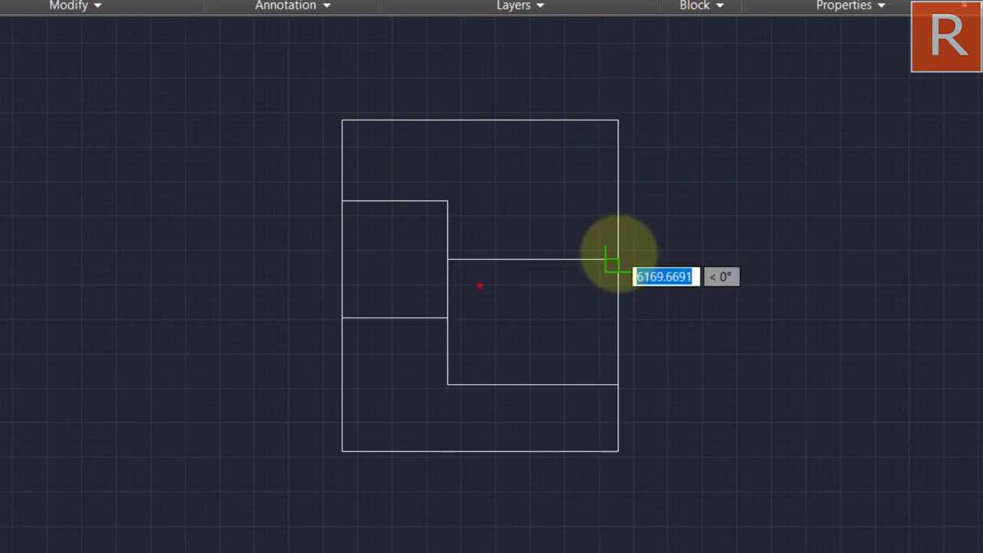
click(619, 260)
key(Return)
key(Return)
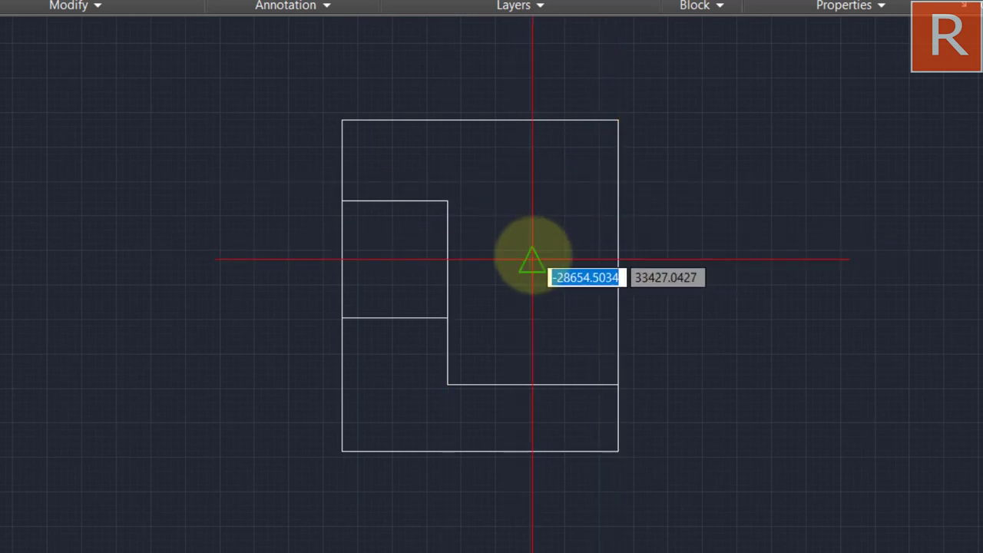
click(532, 259)
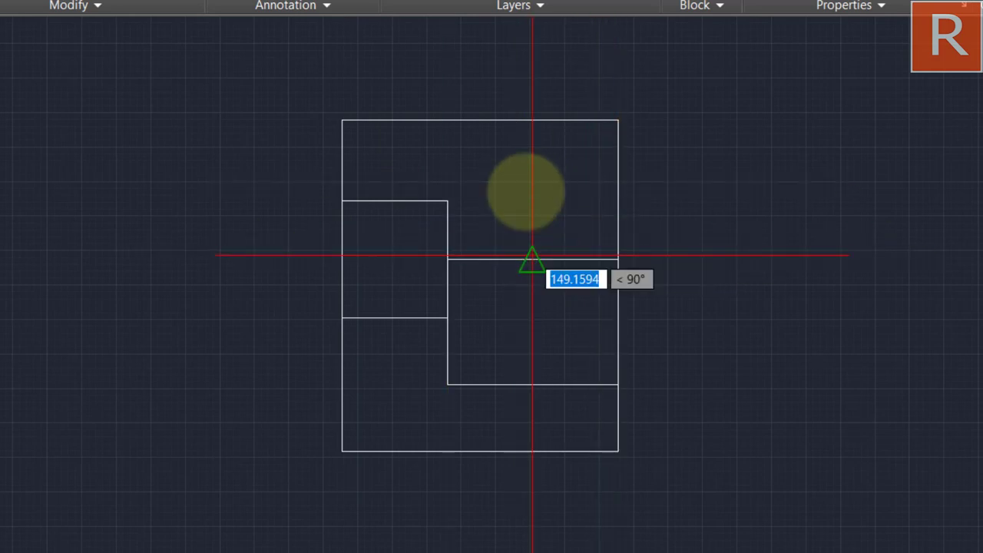
click(533, 120)
key(Return)
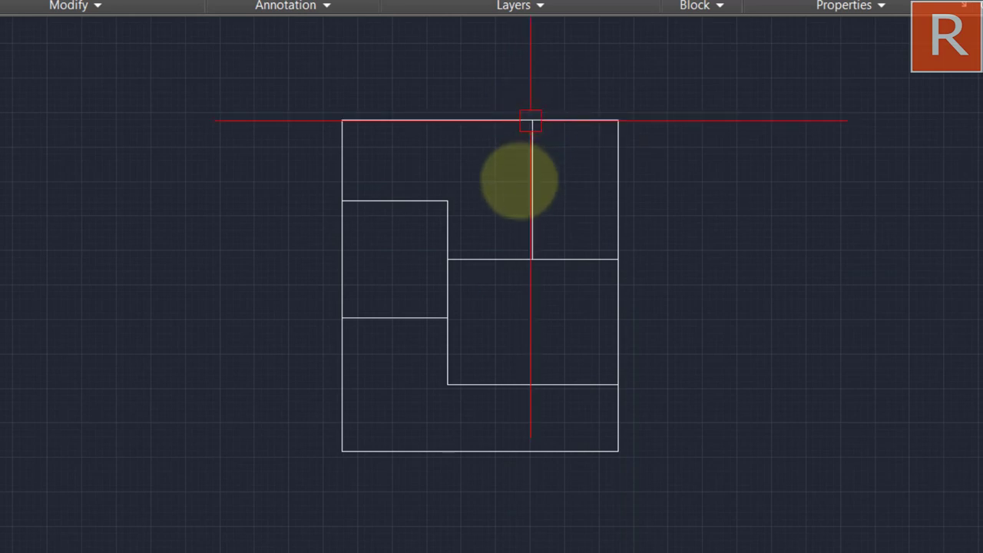
key(space)
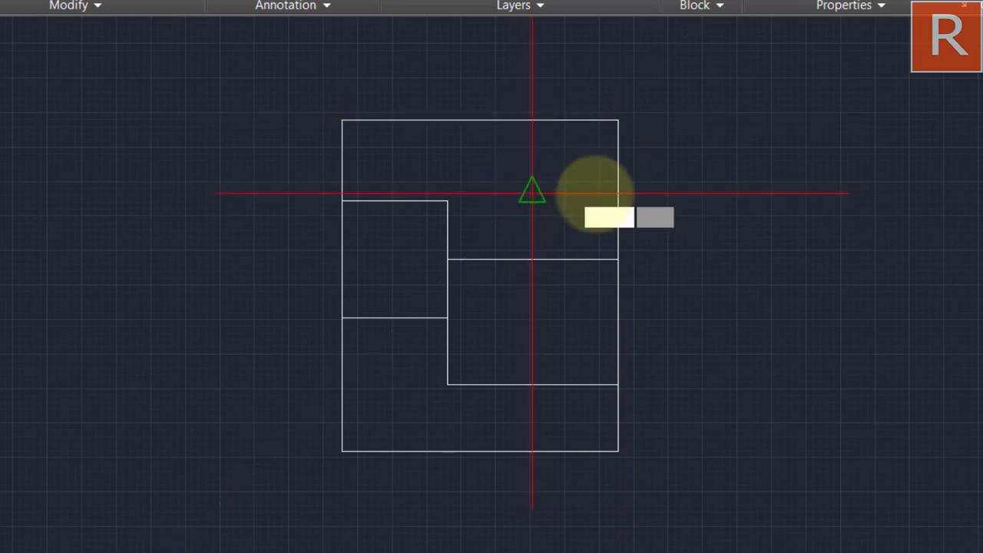
click(532, 191)
click(618, 189)
key(Return)
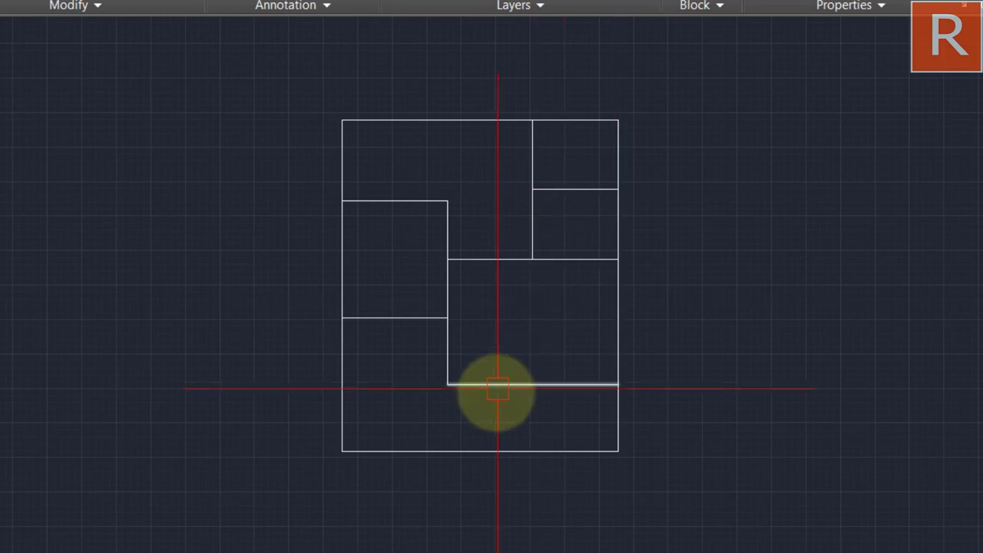
mouse_move(460, 407)
middle_down()
mouse_move(410, 345)
mouse_move(417, 361)
middle_up()
scroll(475, 256, up, 2)
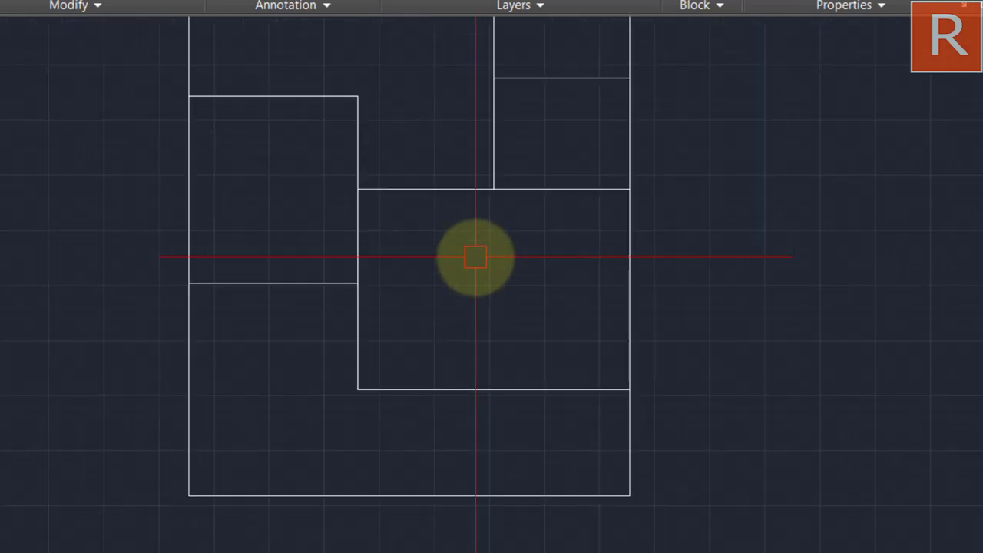
middle_drag(475, 256, 517, 312)
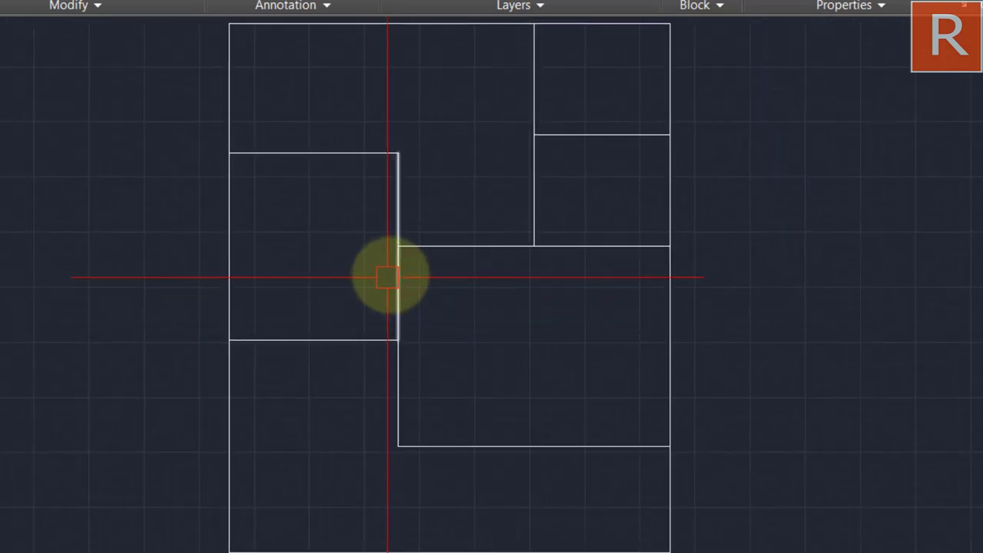
middle_drag(459, 280, 455, 278)
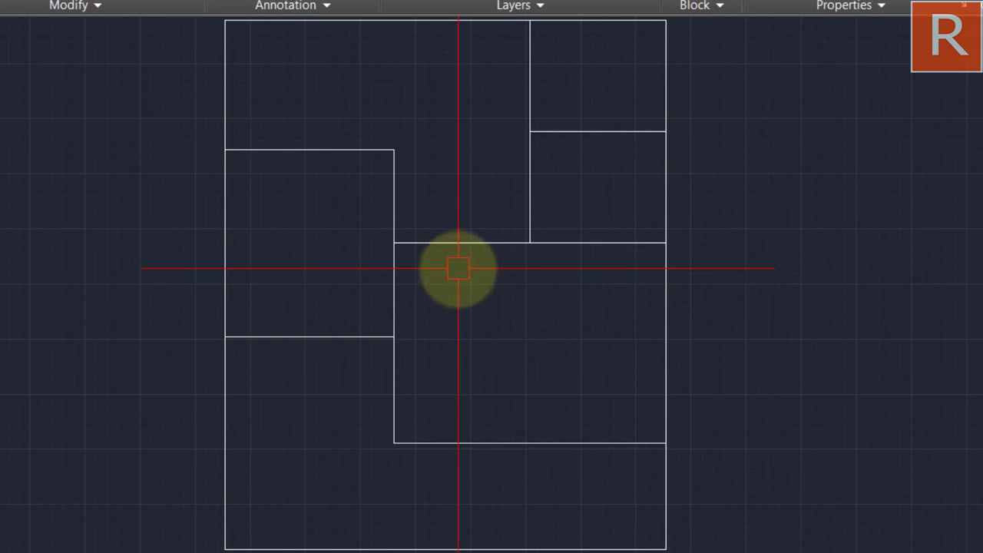
Start MLINE with zero justification and a wall scale of 150
text(ml)
key(Return)
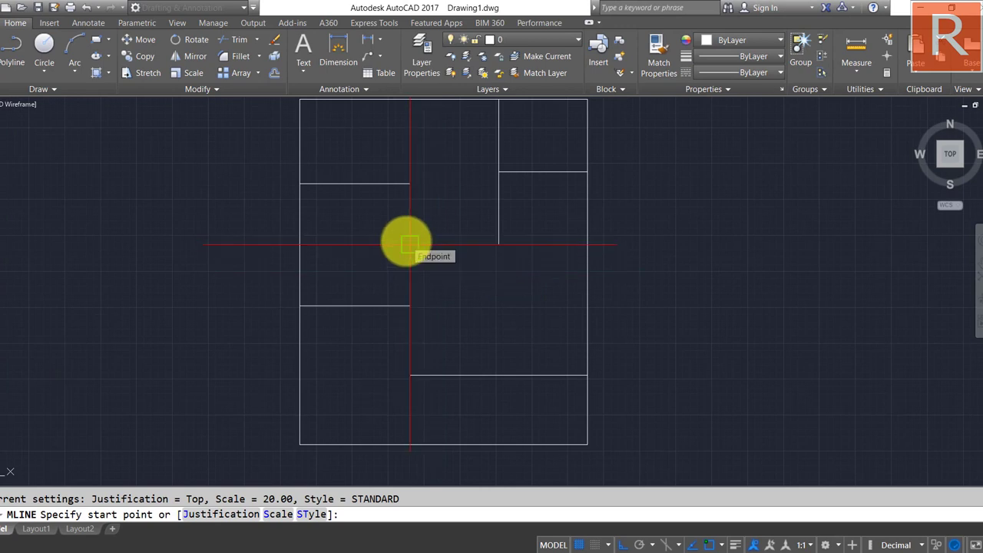
text(J)
key(Return)
text(Z)
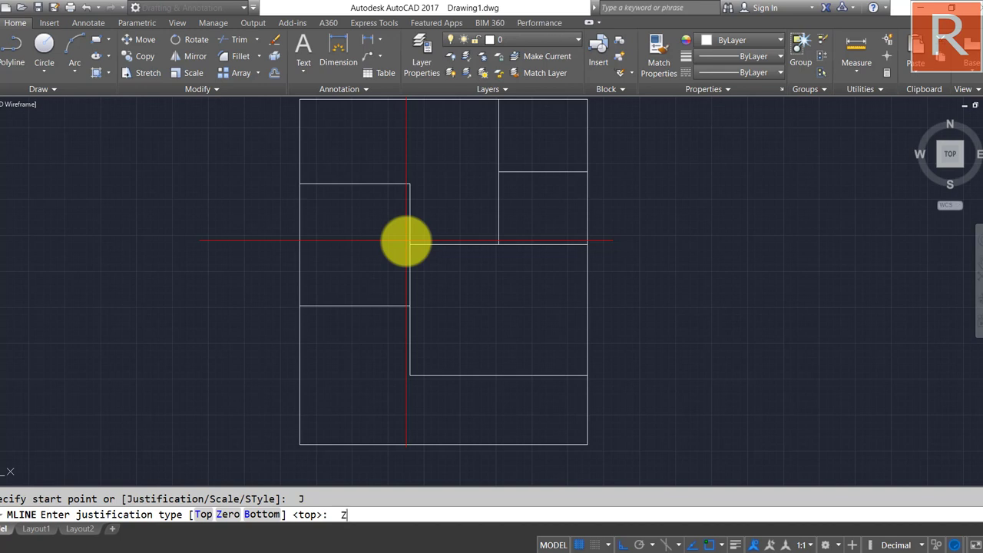
key(Return)
text(S)
key(Return)
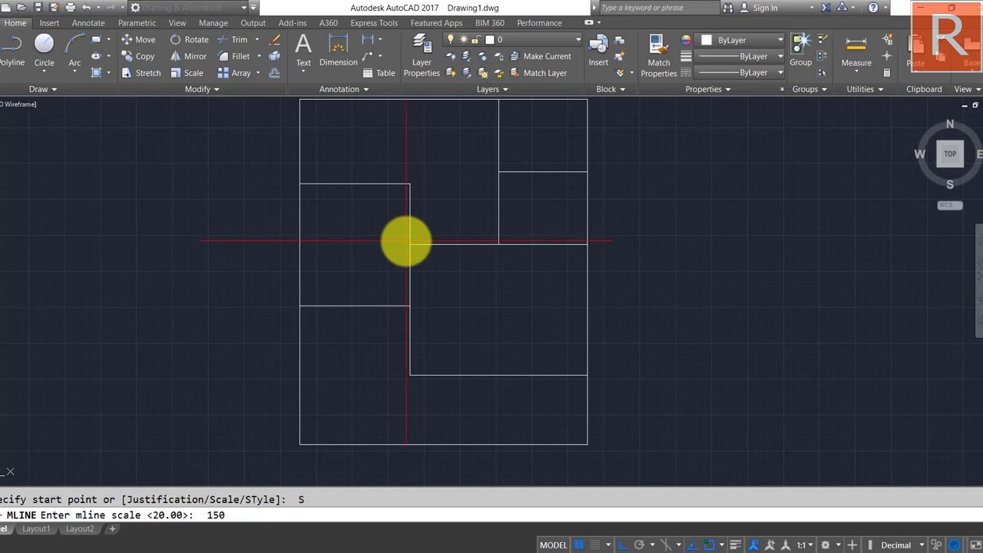
key(Return)
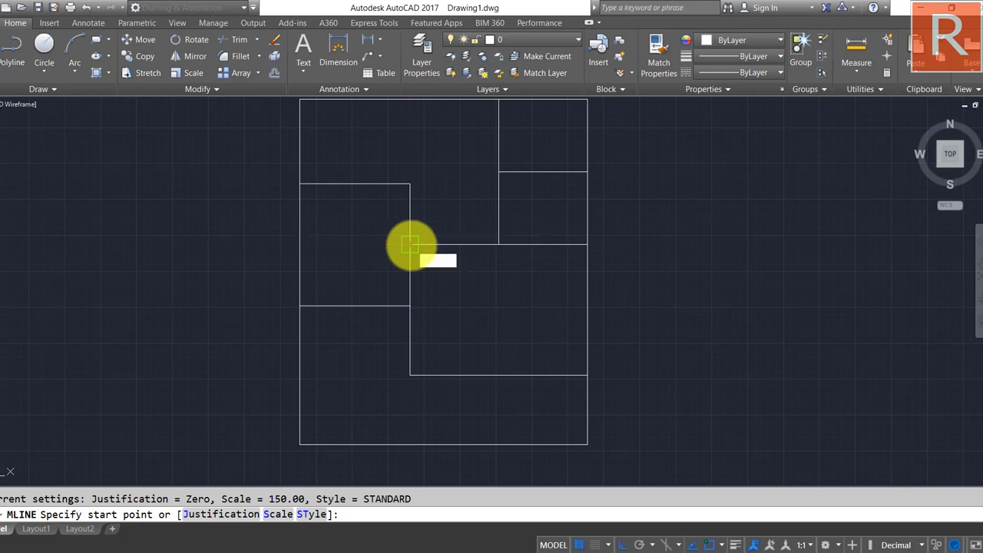
Draw a trial double wall from the interior junction, then cancel and undo it and zoom out
click(410, 244)
scroll(520, 254, up, 2)
scroll(459, 229, up, 2)
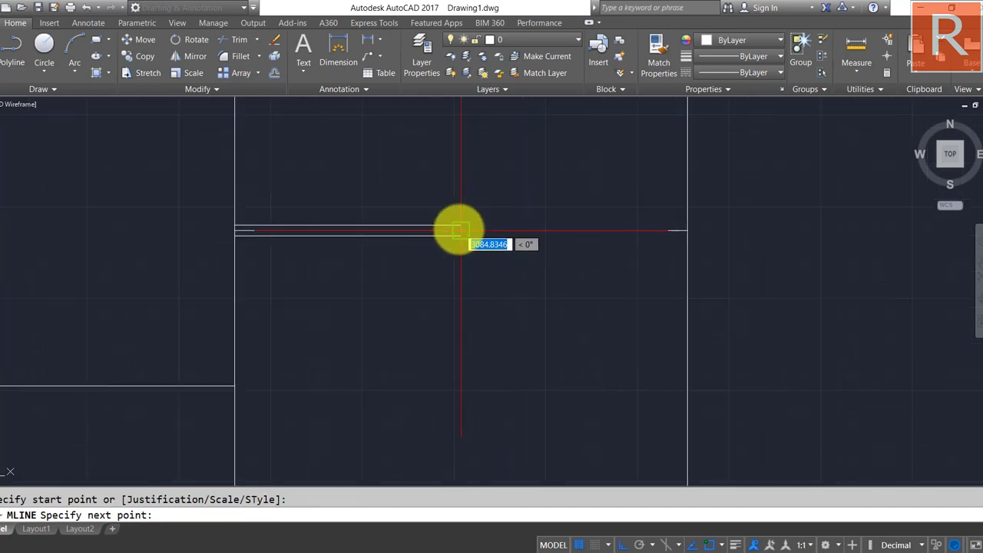
click(459, 229)
scroll(471, 307, down, 3)
scroll(465, 248, up, 3)
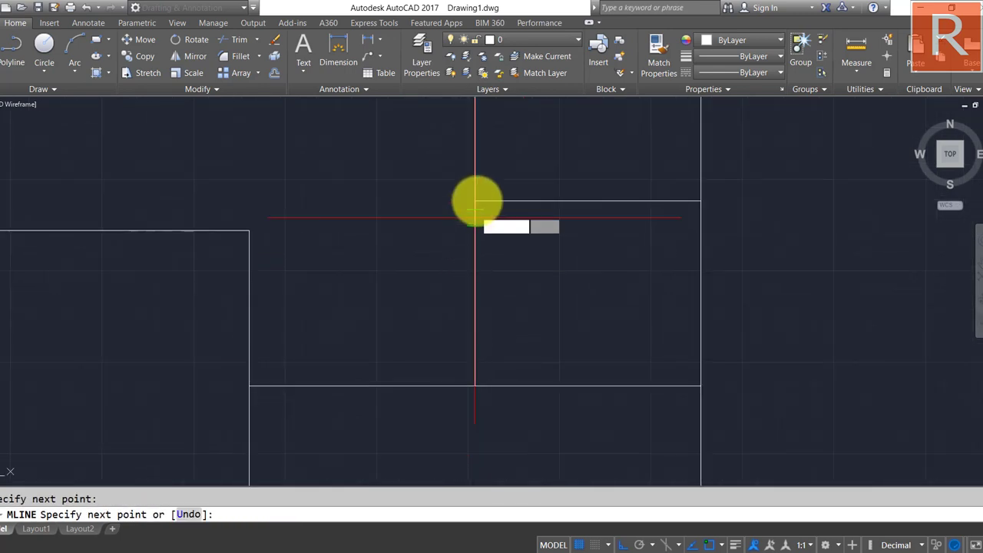
key(Escape)
scroll(474, 208, down, 4)
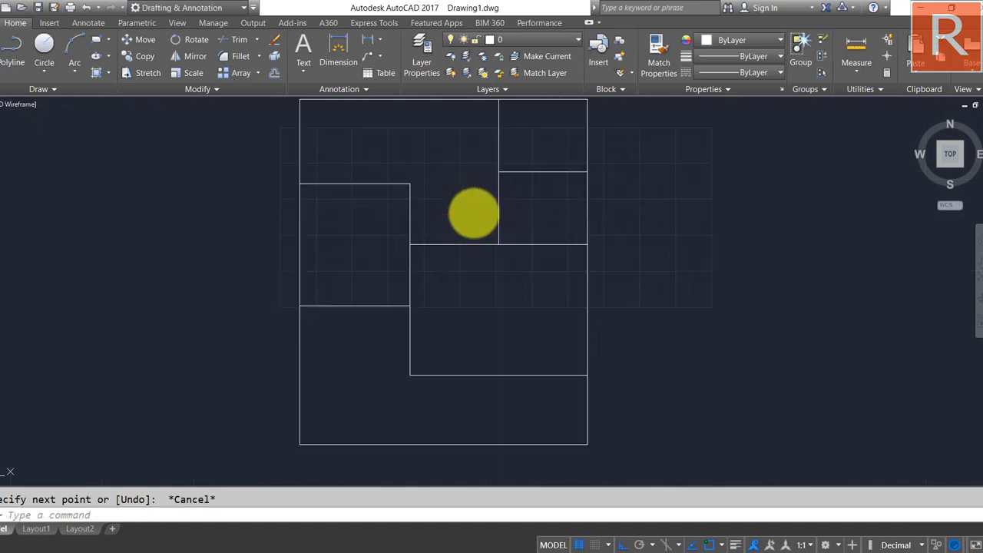
key(ctrl+z)
scroll(454, 307, down, 4)
middle_drag(456, 277, 379, 276)
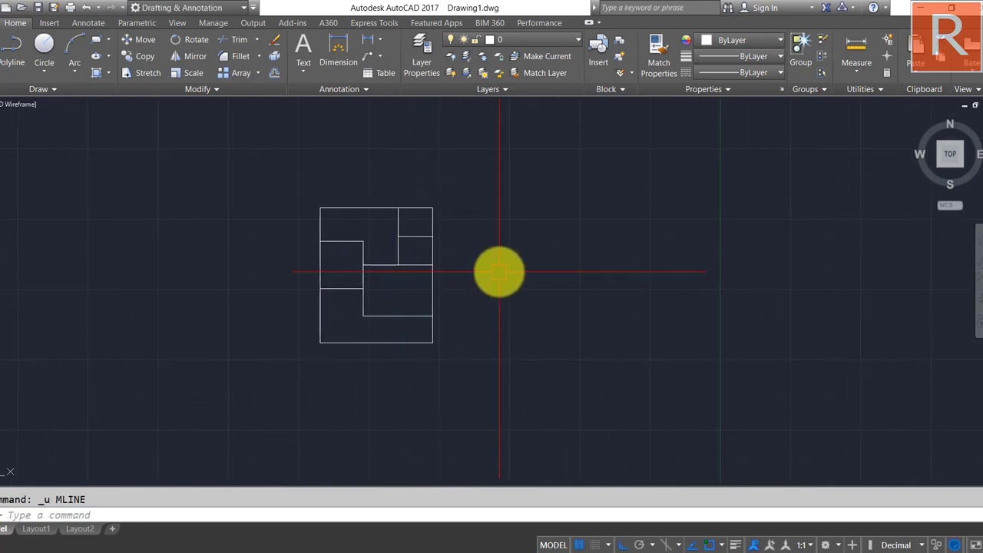
Crossing-select all floor-plan lines, cancelling an accidental circle command and reselecting them
click(485, 240)
scroll(384, 281, up, 4)
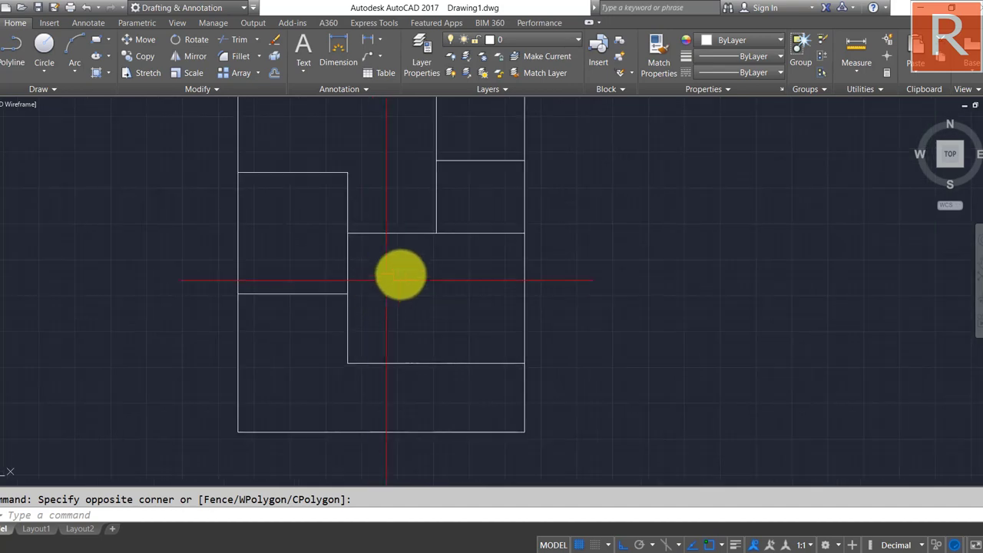
mouse_move(399, 274)
middle_down()
mouse_move(424, 292)
mouse_move(367, 269)
middle_up()
scroll(367, 268, down, 2)
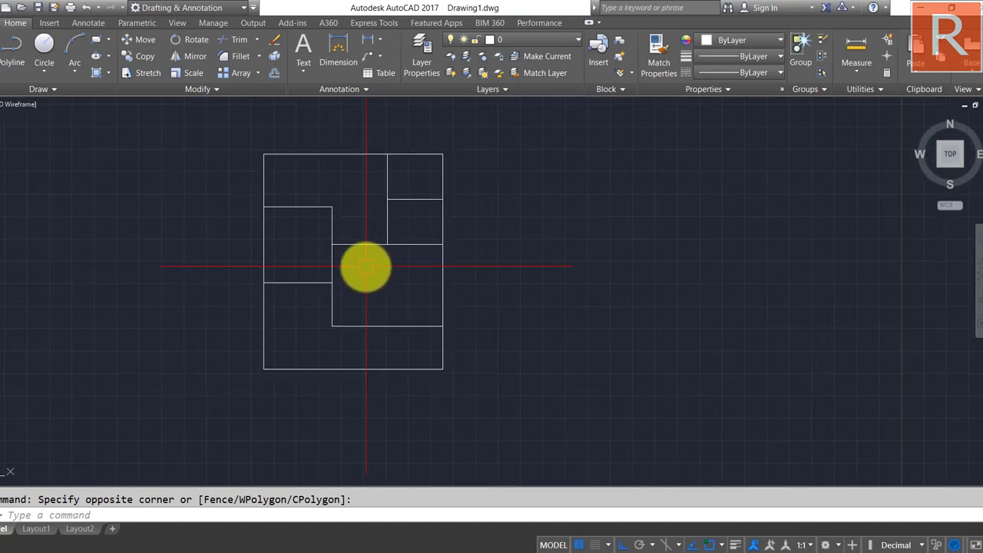
scroll(549, 325, down, 2)
click(525, 390)
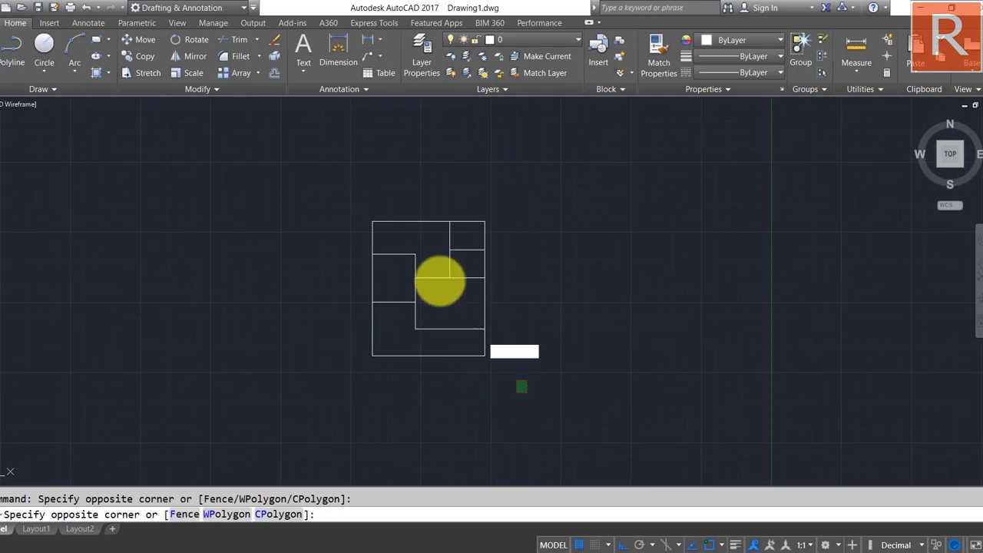
click(324, 169)
text(C)
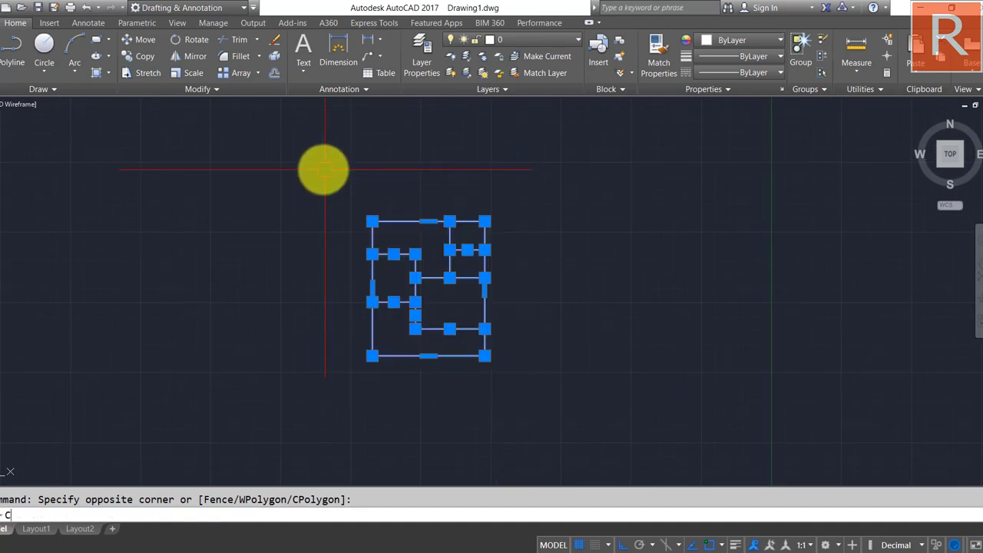
key(Return)
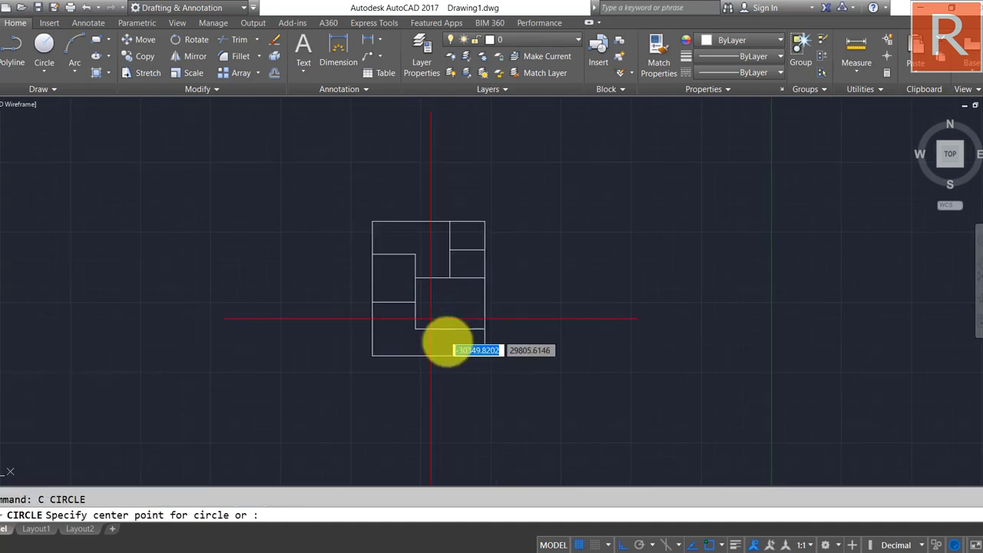
key(Escape)
click(533, 377)
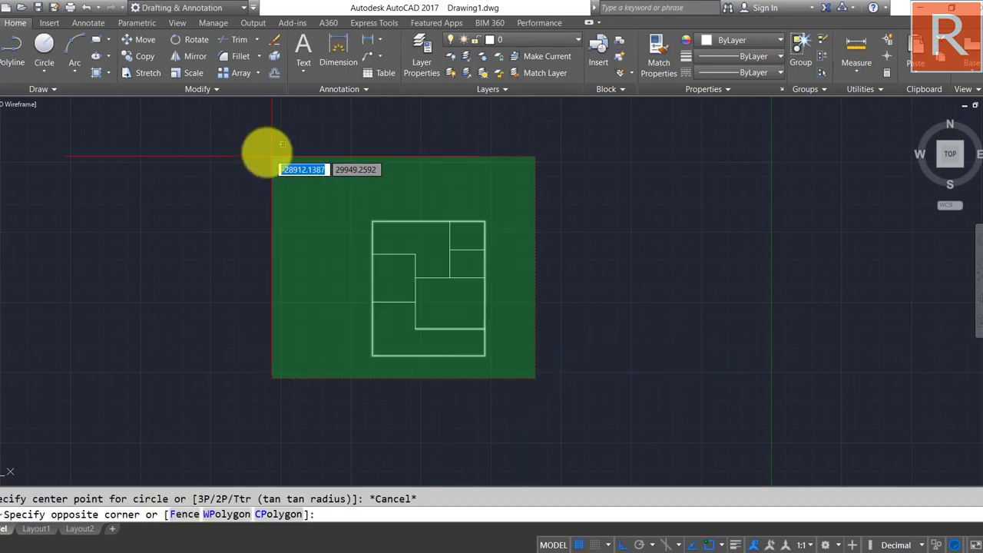
click(265, 147)
text(B)
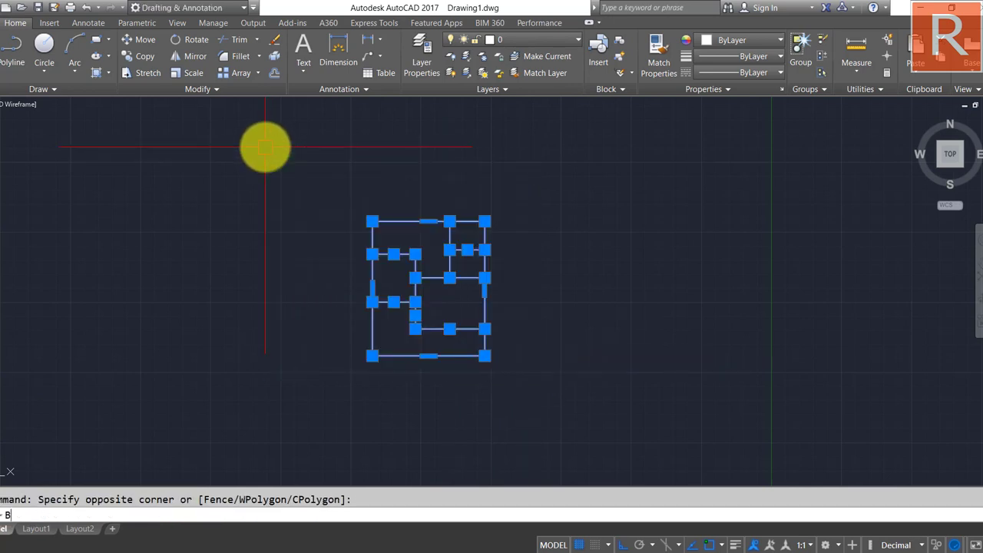
Create a block named AS from the selected floor-plan lines
key(Return)
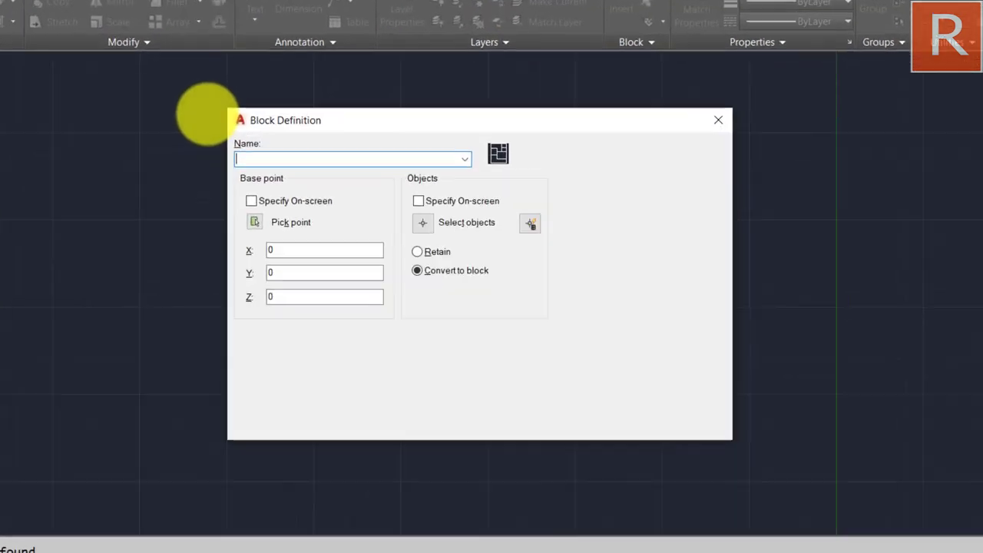
text(AS DENAH)
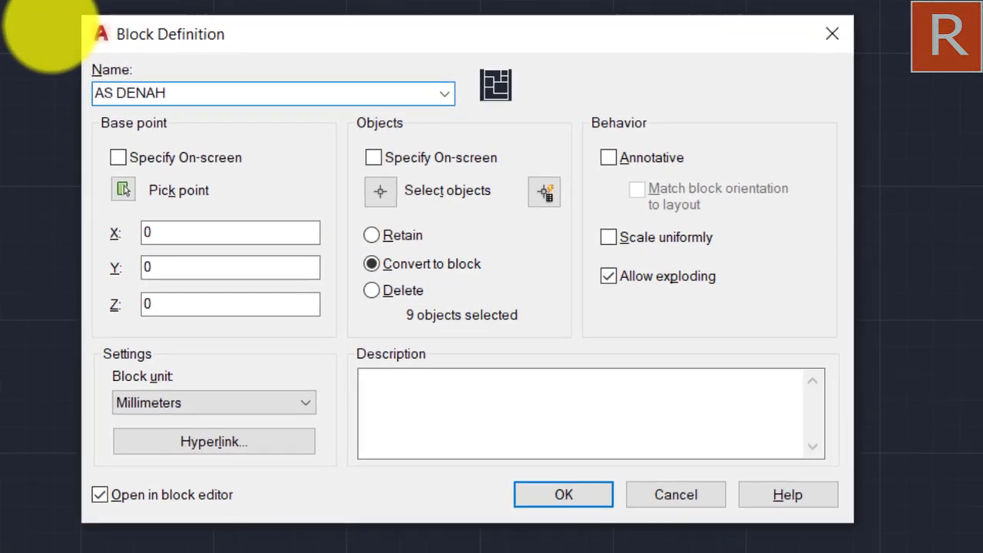
key(Return)
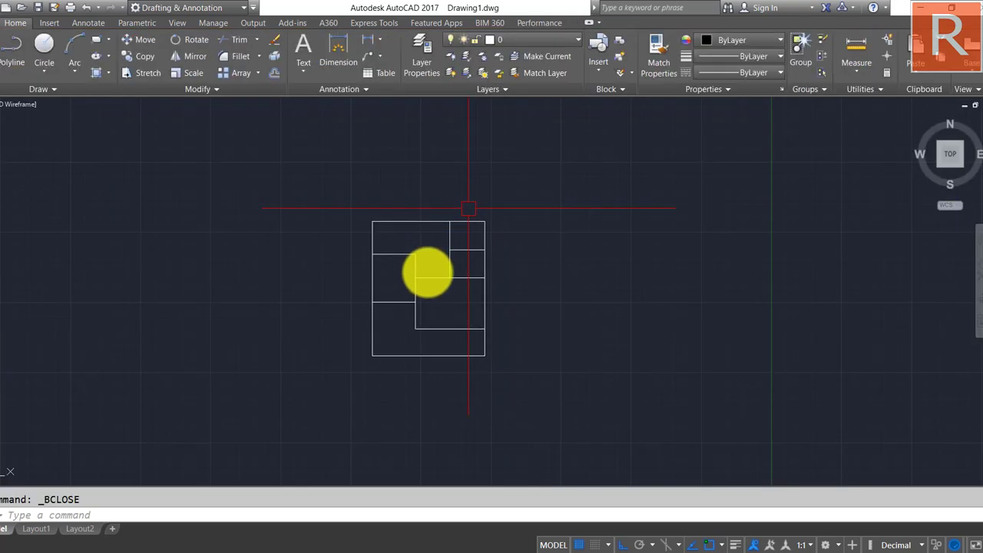
Set the current drawing colour to Green and regenerate the display
click(588, 274)
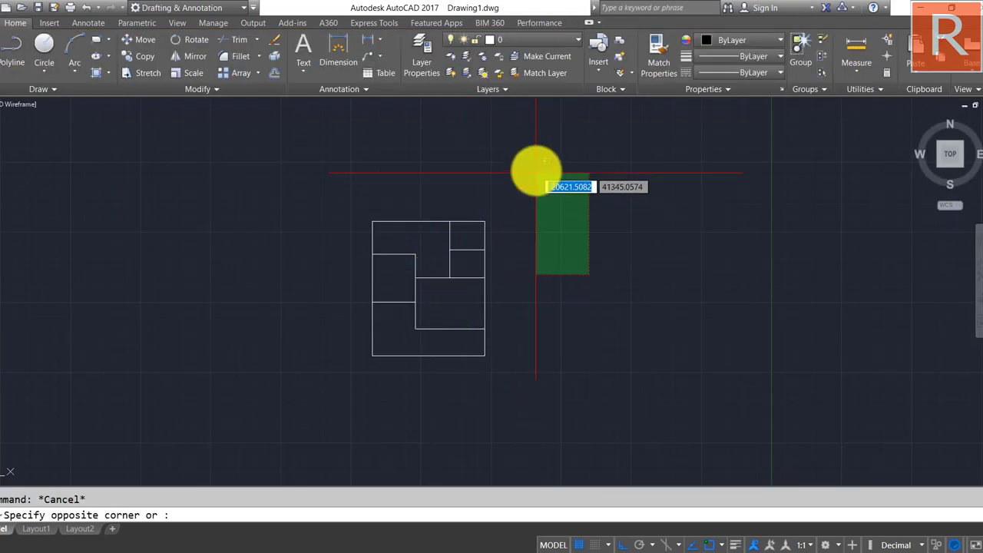
click(530, 231)
middle_drag(527, 233, 468, 201)
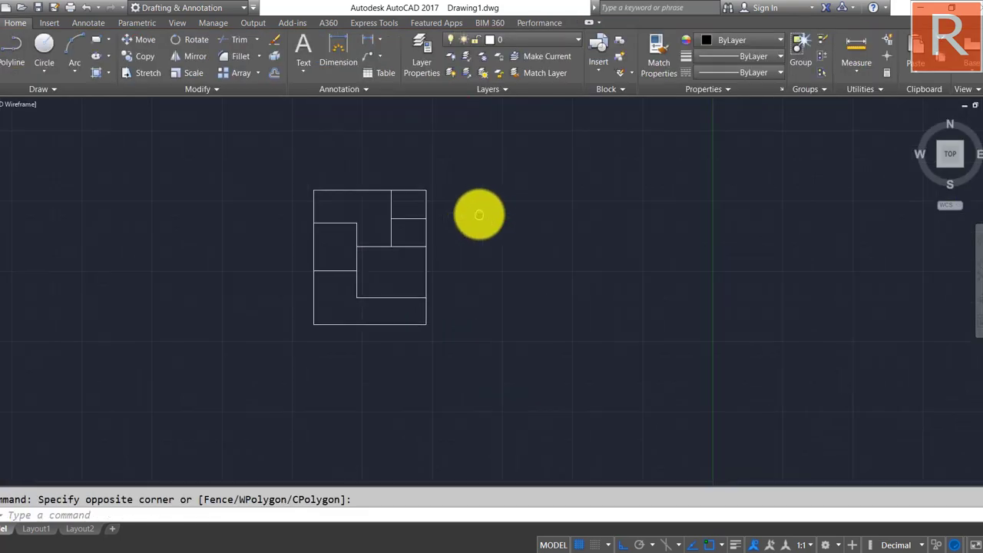
click(743, 41)
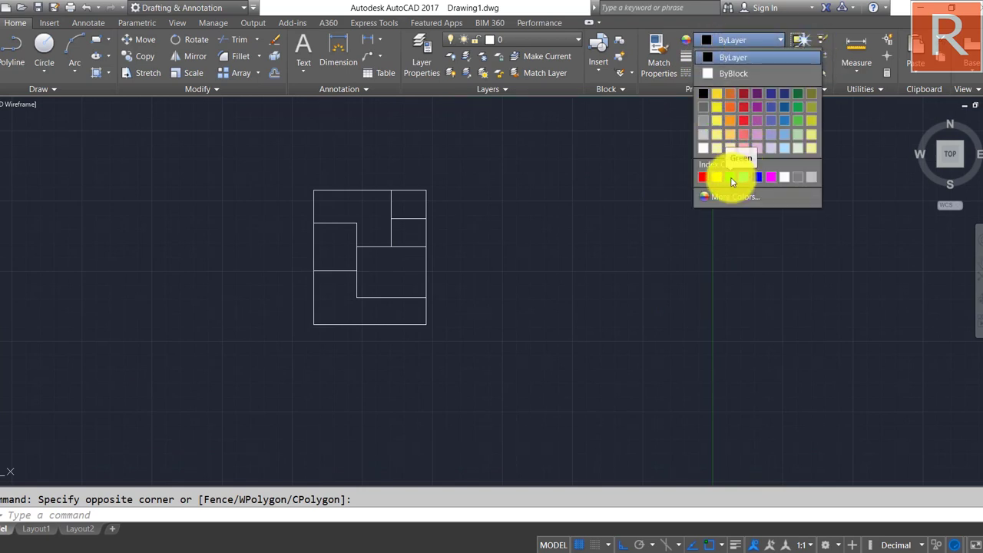
click(731, 178)
text(RE)
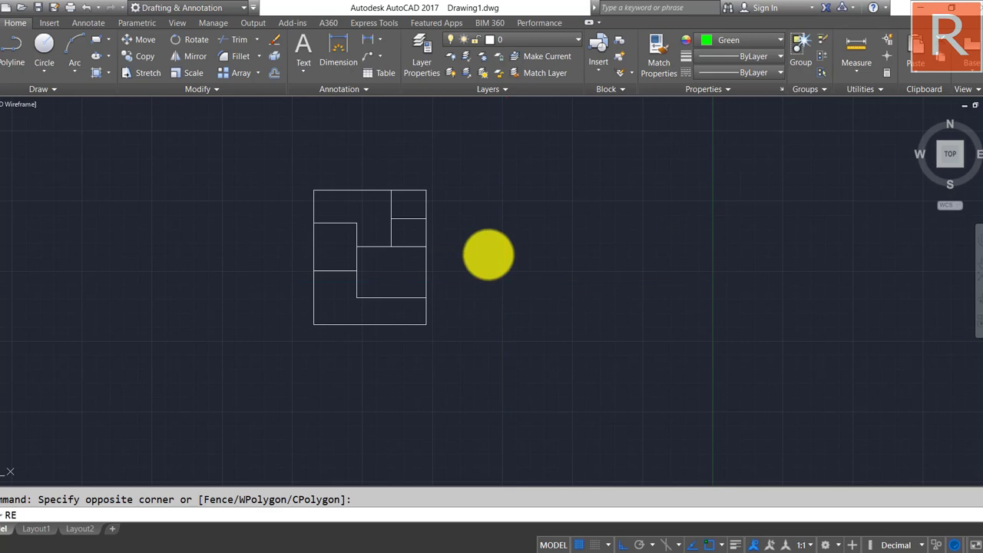
key(Return)
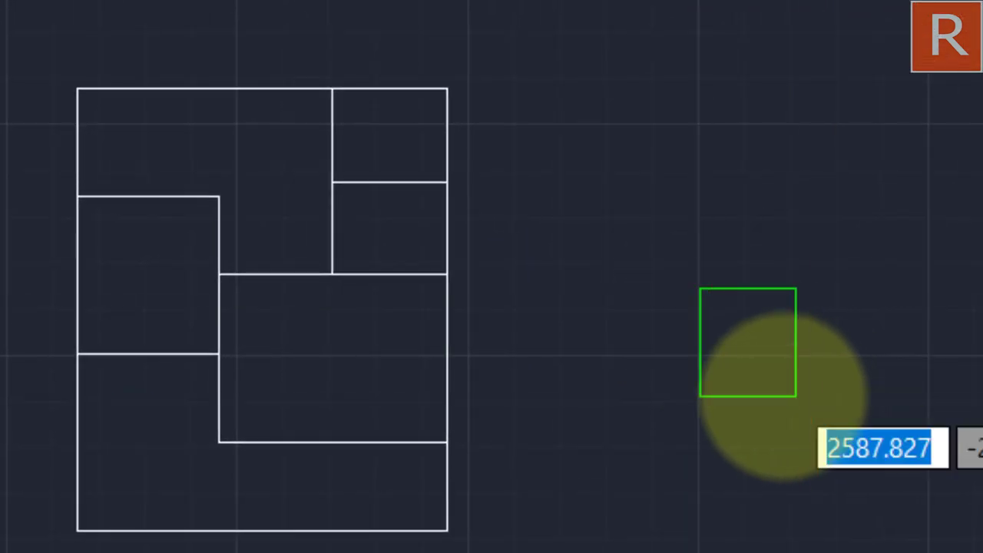
Enter the relative 150 by 150 size to finish the green square right of the floor plan
scroll(756, 367, up, 5)
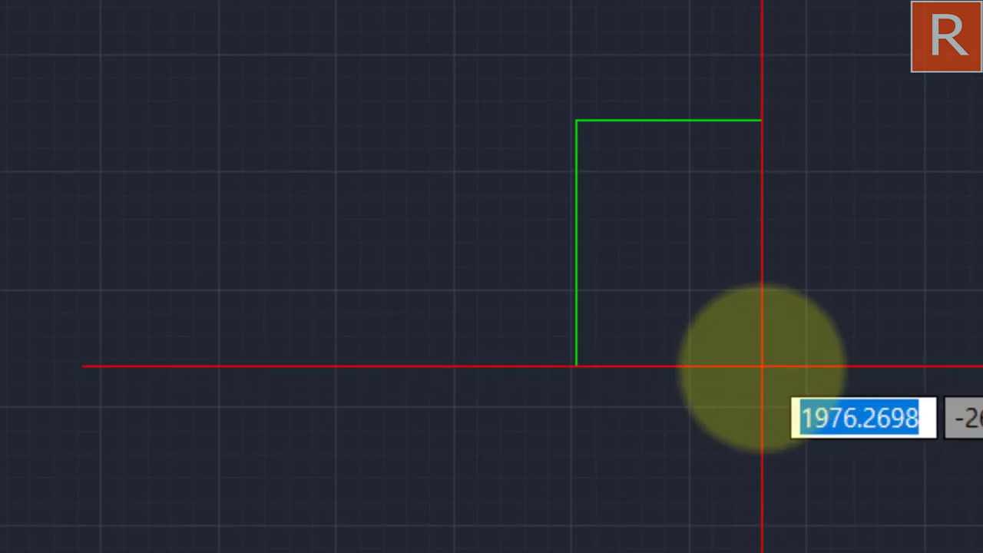
key(BackSpace)
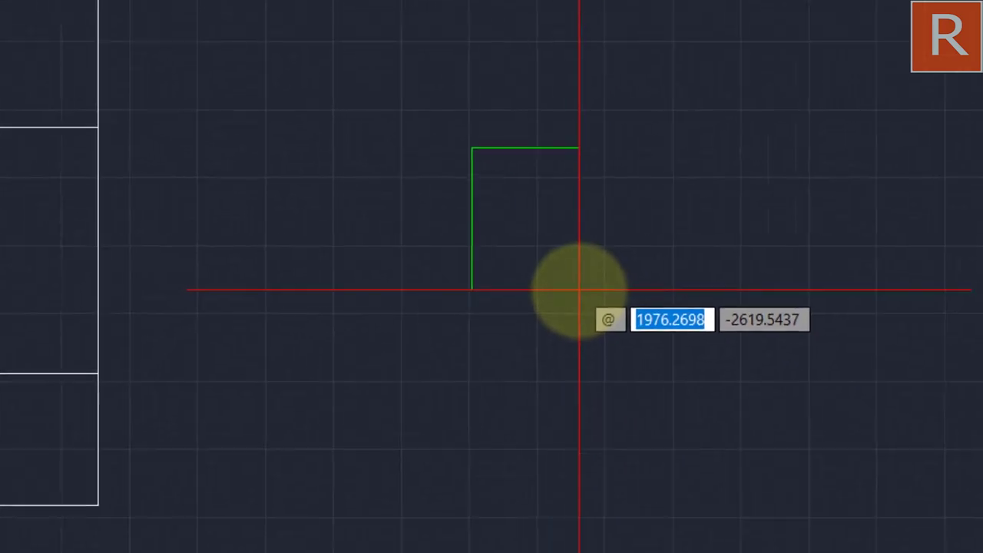
text(150)
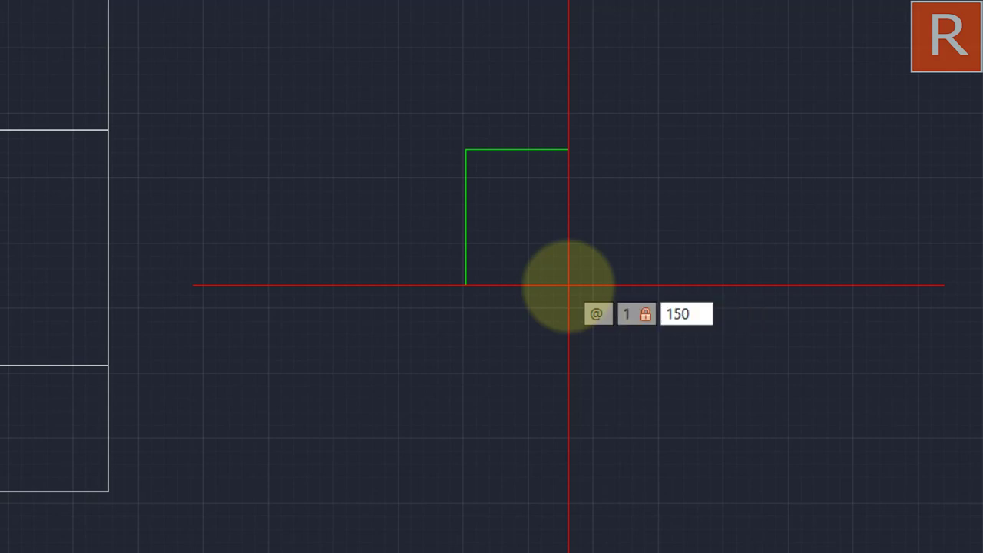
key(Return)
key(Return)
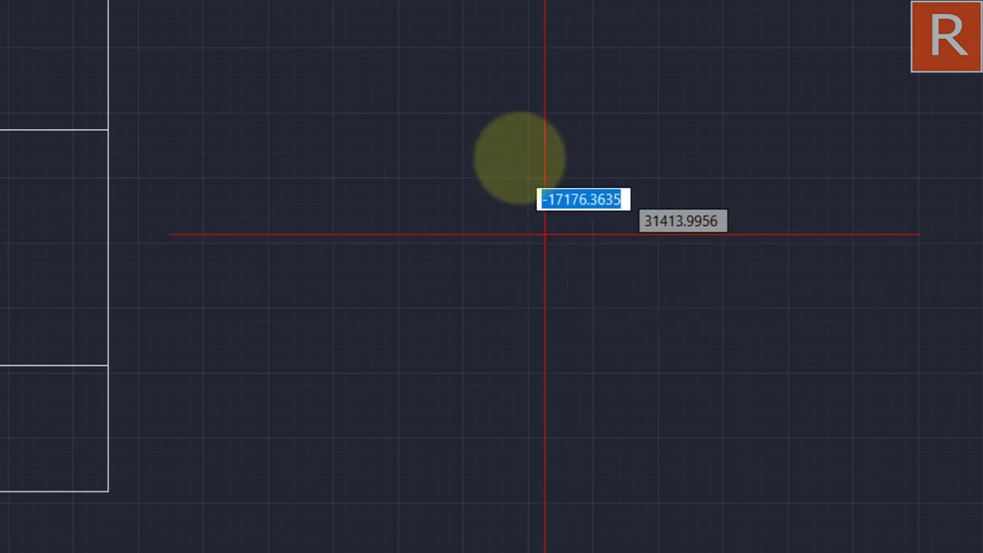
click(518, 155)
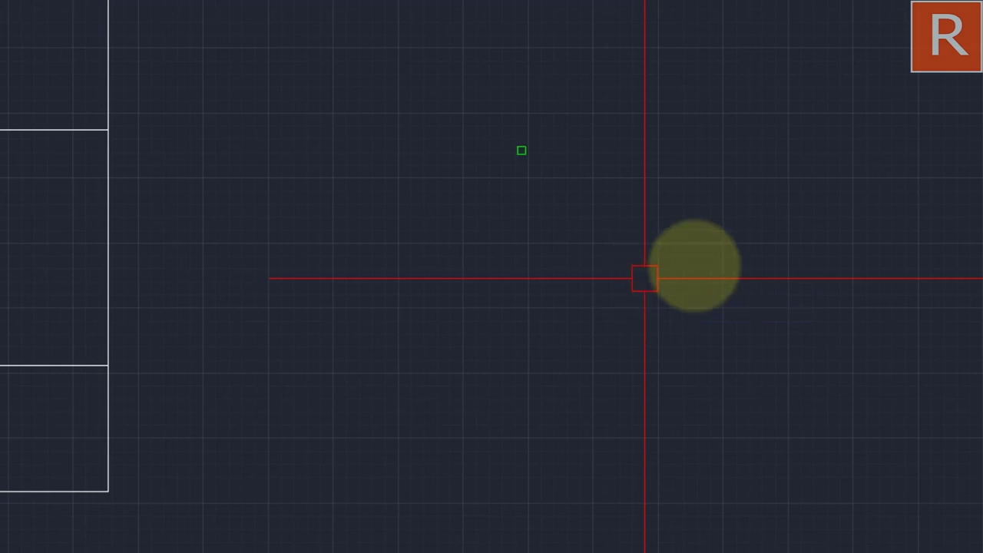
Draw a line from the green square's top-right corner to its bottom-left corner
scroll(492, 161, up, 2)
scroll(469, 146, up, 7)
scroll(583, 201, up, 2)
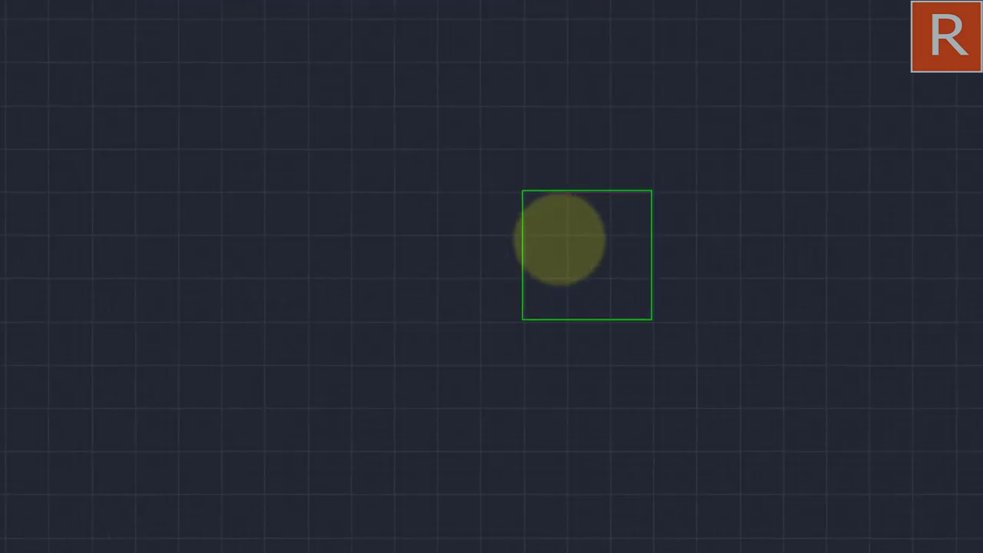
scroll(560, 239, down, 6)
scroll(570, 237, up, 8)
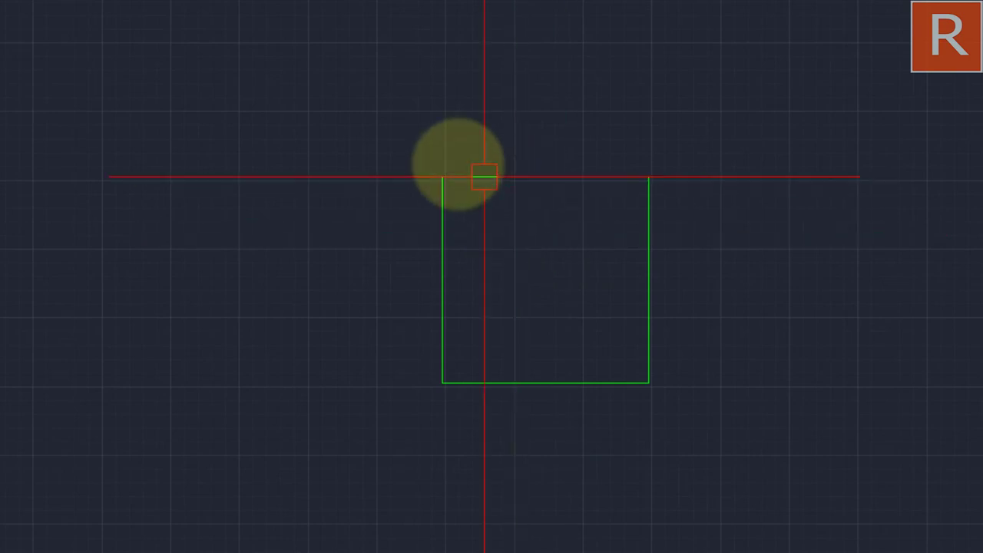
scroll(587, 275, down, 6)
scroll(588, 275, down, 2)
scroll(775, 208, down, 2)
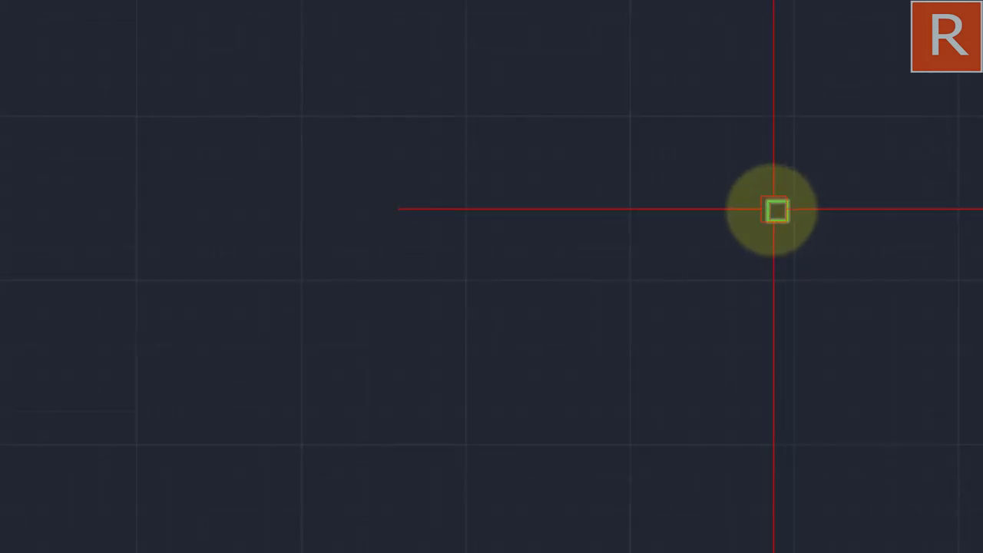
scroll(696, 230, down, 3)
scroll(693, 220, up, 2)
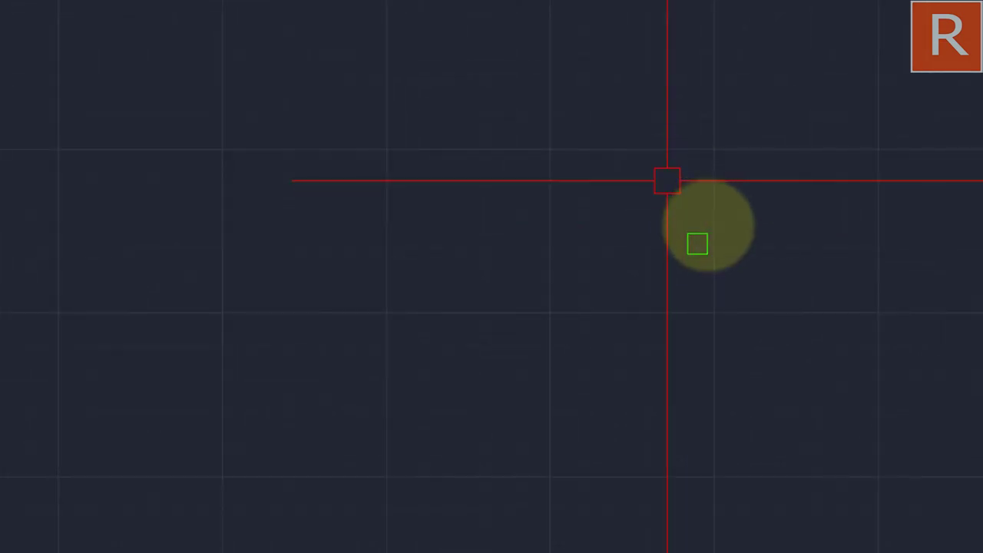
scroll(702, 221, up, 1)
scroll(702, 230, up, 4)
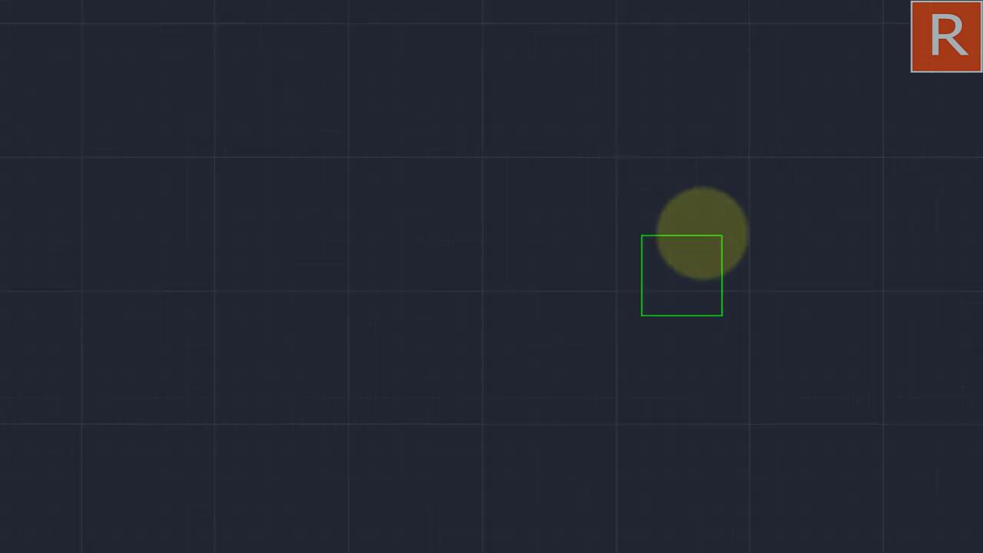
scroll(711, 215, up, 2)
click(732, 231)
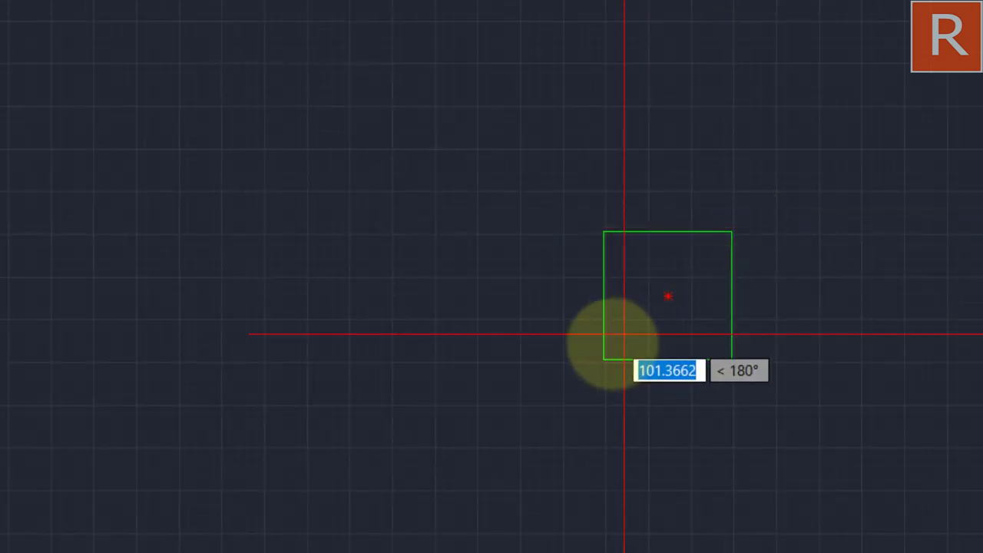
click(604, 359)
key(Escape)
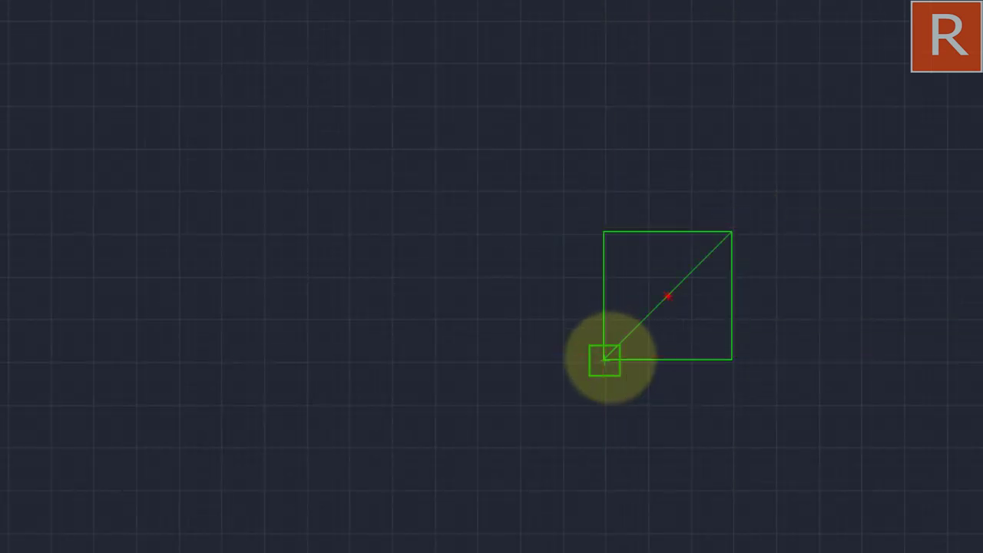
scroll(607, 355, down, 5)
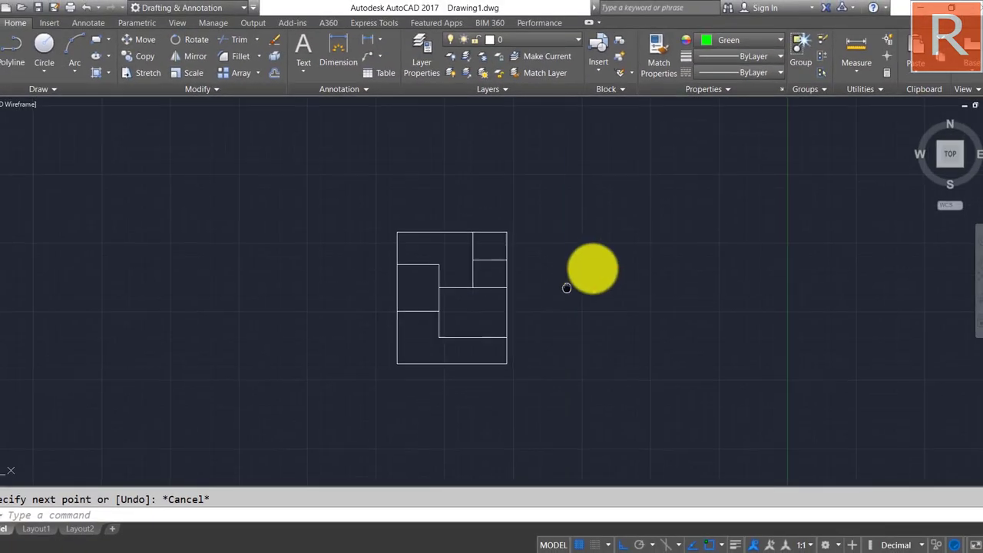
Start copying the square and its diagonal, using the square's lower-left corner as base point
middle_drag(566, 288, 598, 264)
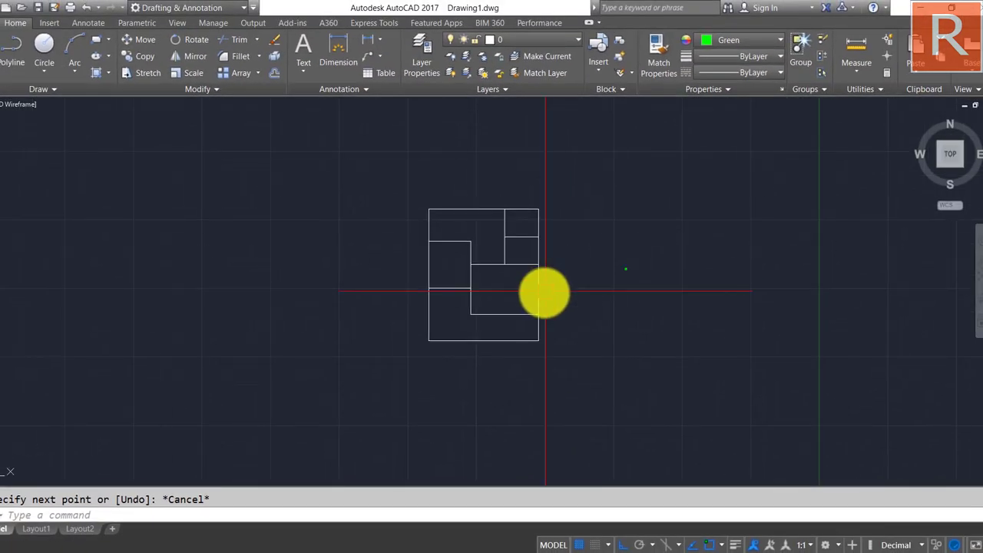
scroll(648, 263, up, 3)
scroll(456, 300, up, 5)
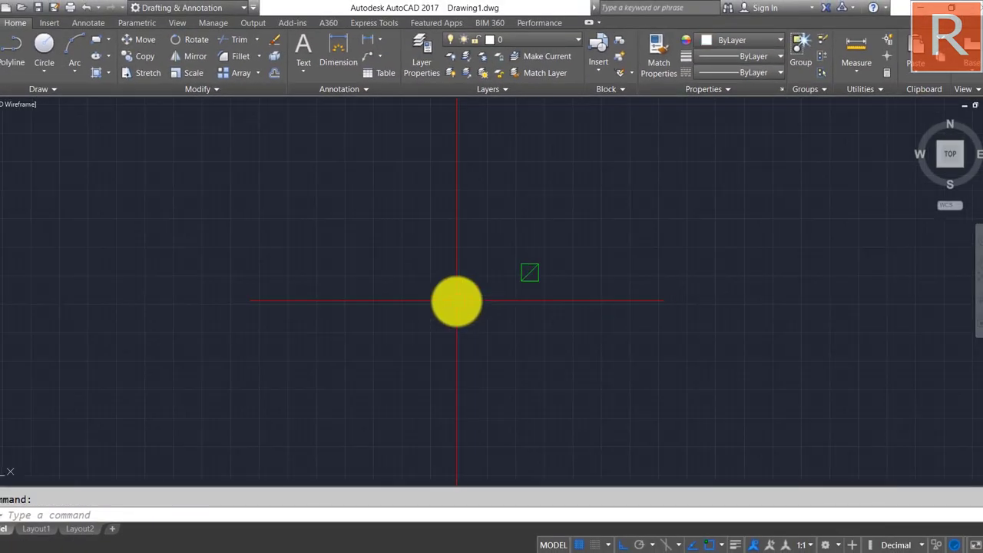
scroll(585, 257, up, 4)
text(CO)
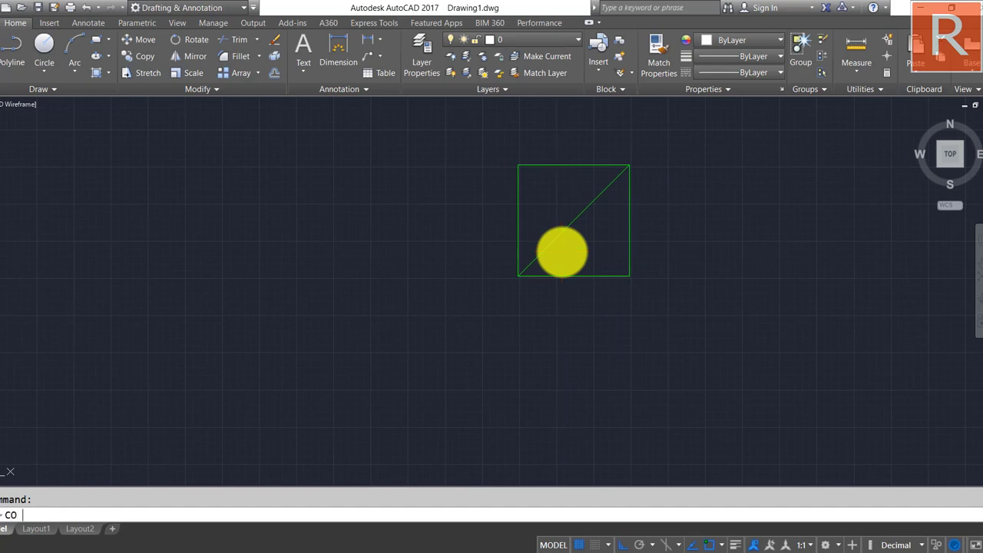
key(Return)
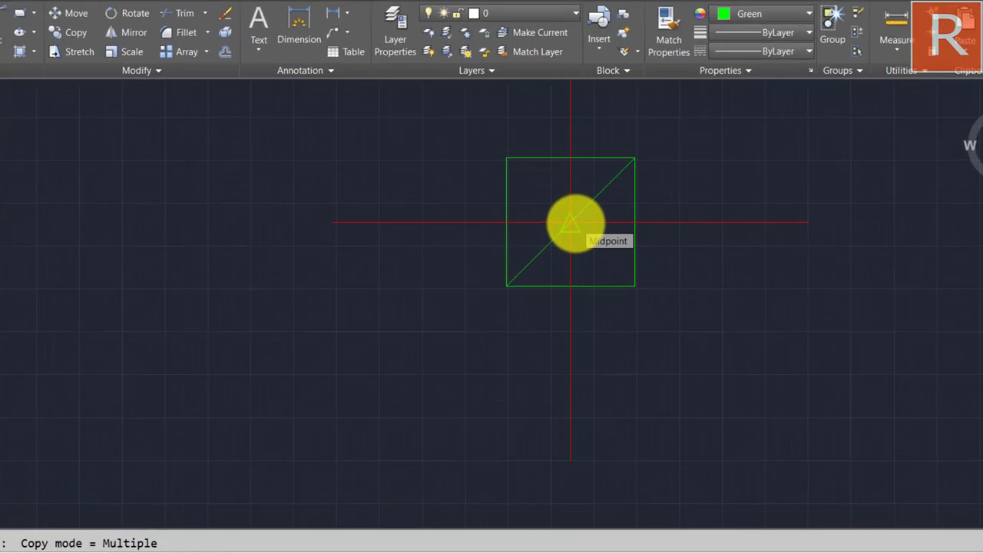
click(574, 221)
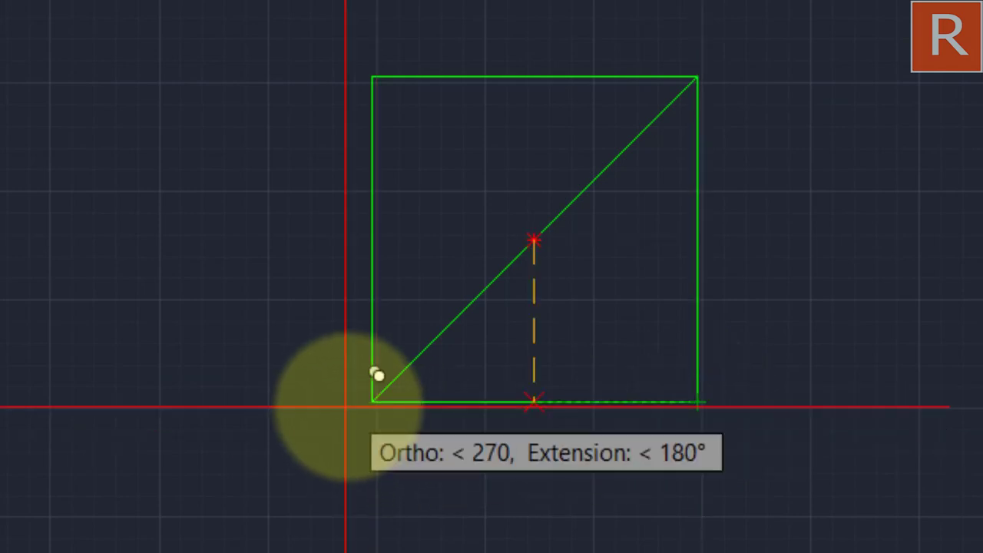
click(373, 400)
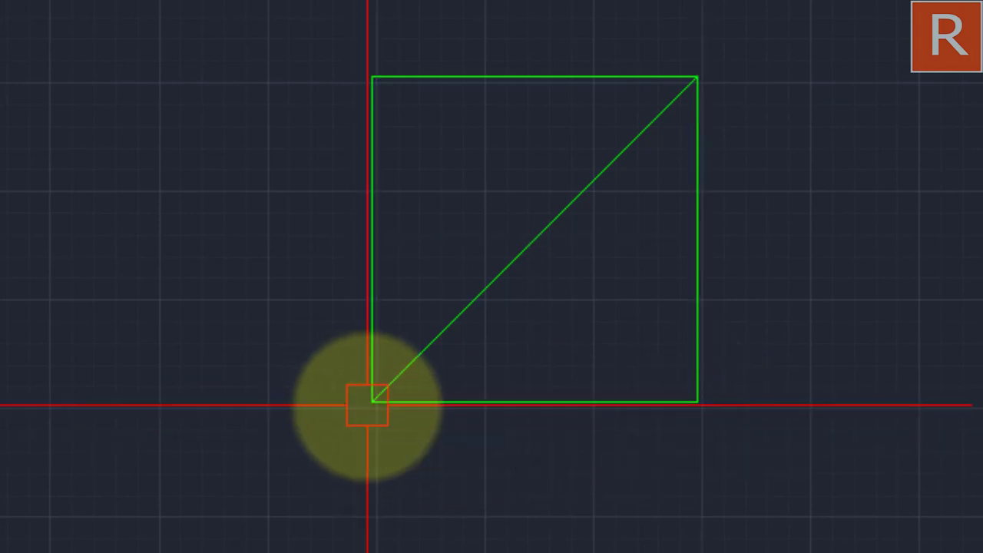
Bring the floor plan's wall junctions into view and end the copy command
scroll(372, 400, down, 10)
middle_drag(391, 397, 684, 385)
scroll(684, 385, up, 5)
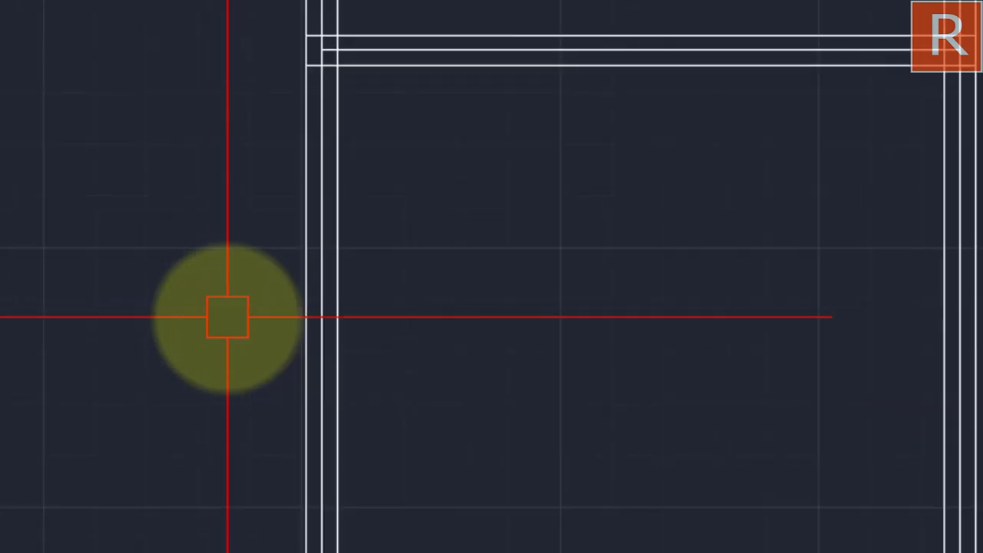
mouse_move(225, 318)
middle_down()
mouse_move(510, 518)
mouse_move(592, 437)
mouse_move(711, 373)
mouse_move(561, 107)
middle_up()
scroll(513, 345, down, 2)
mouse_move(513, 345)
middle_down()
mouse_move(522, 283)
mouse_move(539, 254)
mouse_move(485, 248)
middle_up()
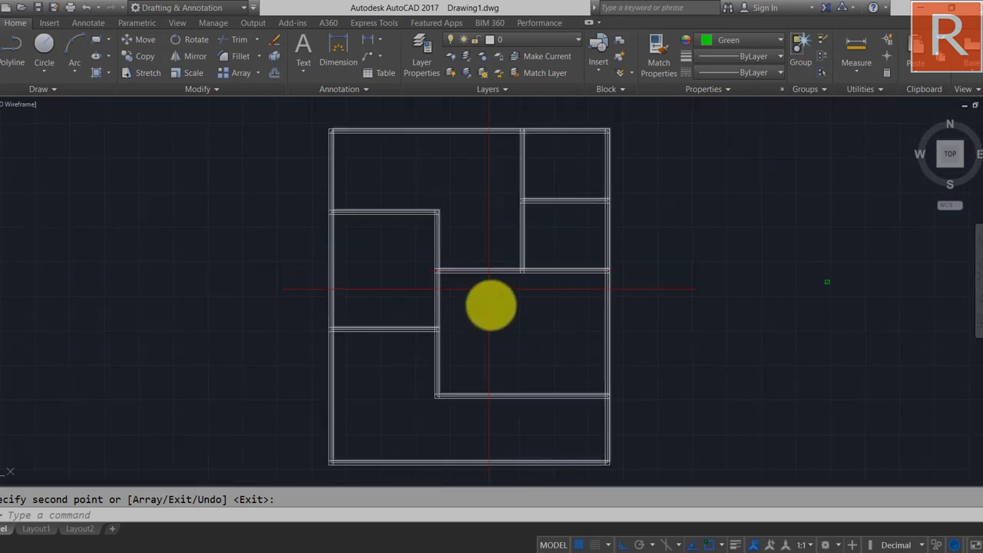
mouse_move(489, 300)
middle_down()
mouse_move(467, 300)
mouse_move(488, 300)
middle_up()
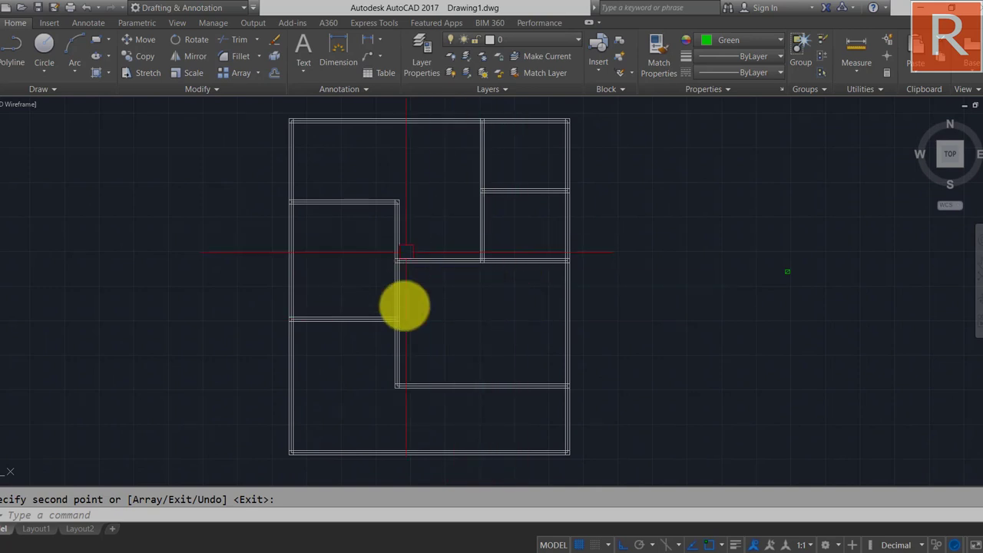
scroll(472, 259, up, 3)
scroll(419, 226, up, 2)
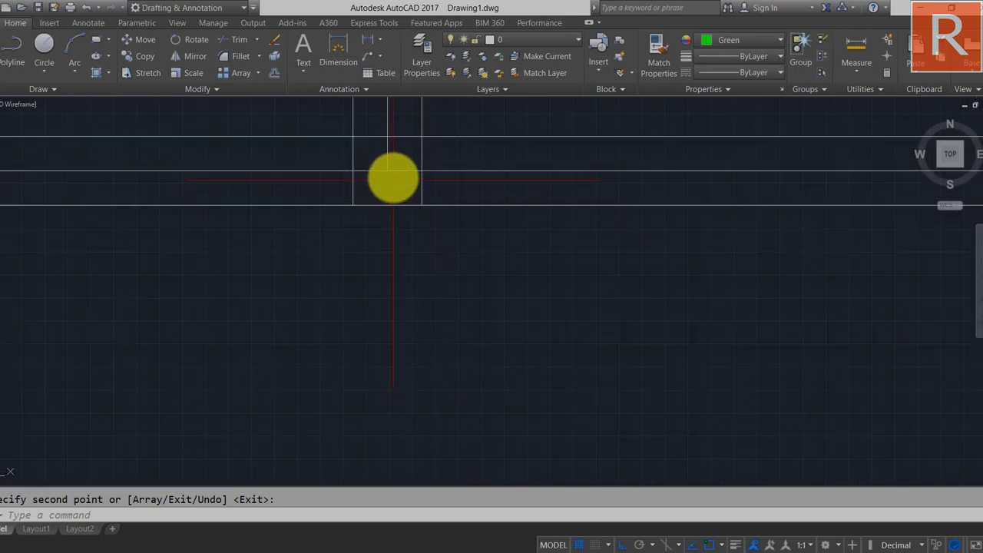
key(Escape)
scroll(393, 169, down, 3)
scroll(483, 281, down, 3)
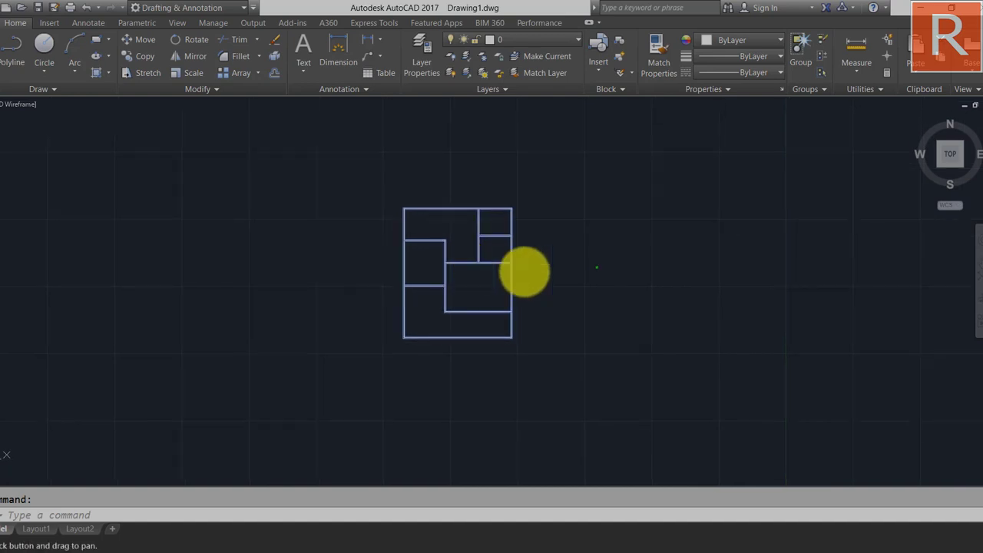
scroll(578, 272, up, 4)
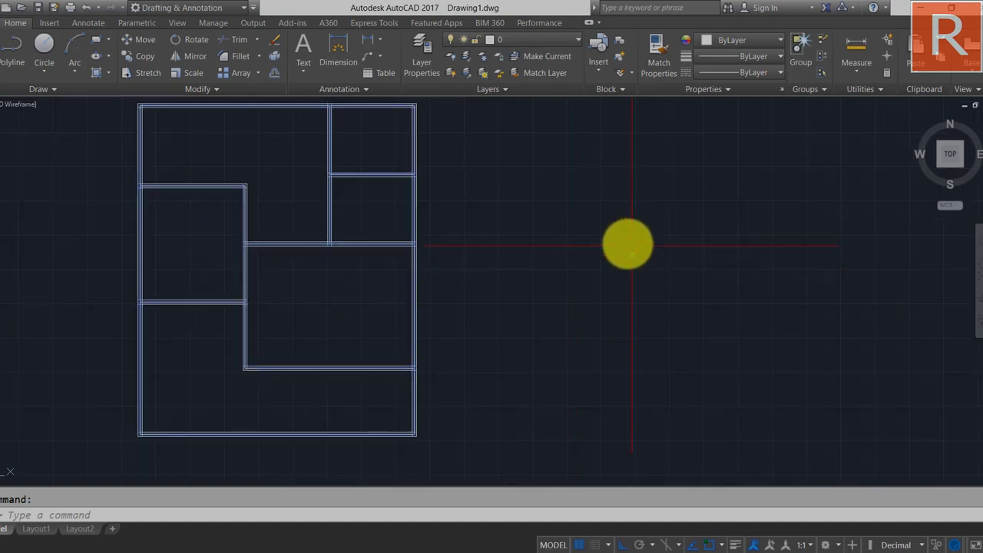
scroll(622, 253, up, 3)
scroll(607, 260, up, 2)
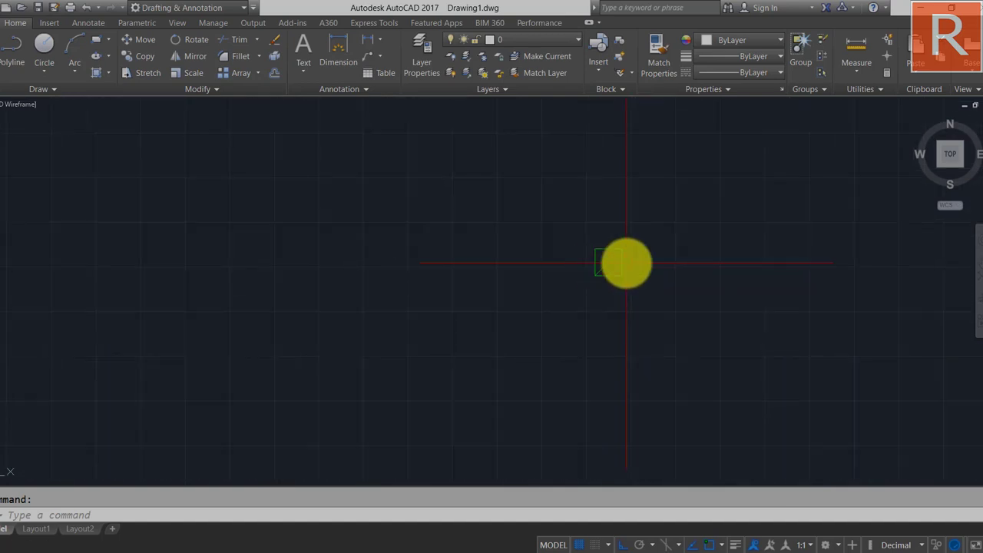
scroll(569, 268, down, 1)
scroll(577, 268, down, 1)
scroll(575, 274, down, 2)
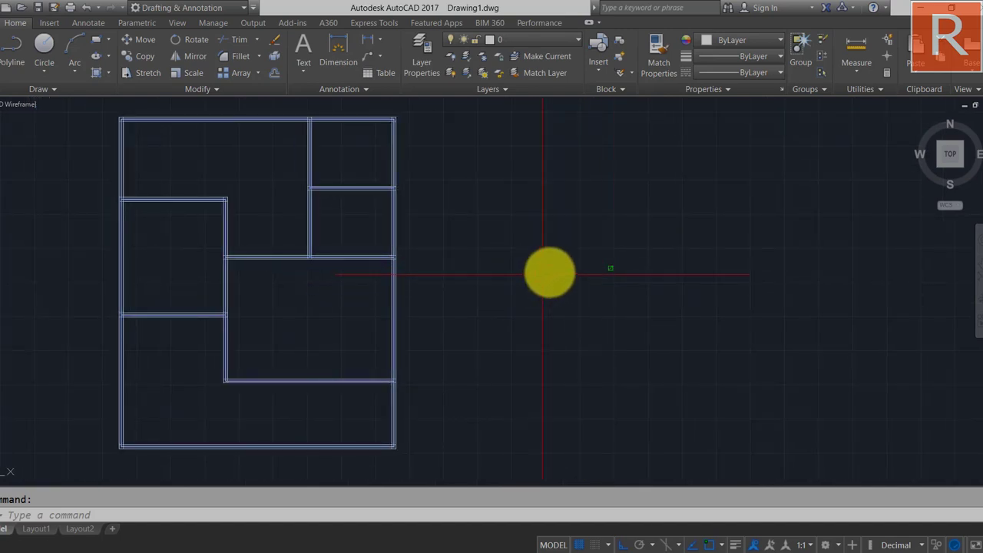
scroll(611, 276, up, 4)
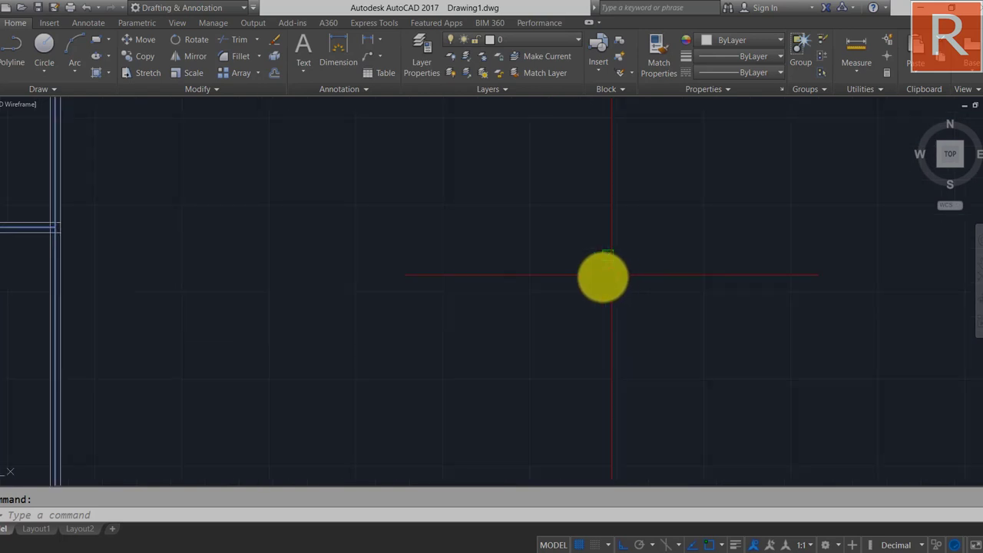
scroll(607, 275, down, 4)
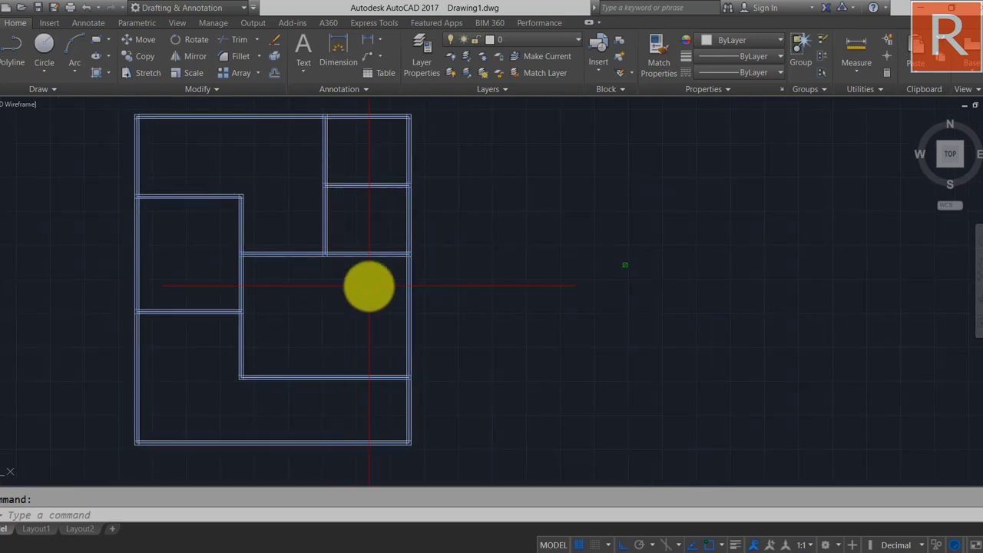
scroll(654, 274, down, 1)
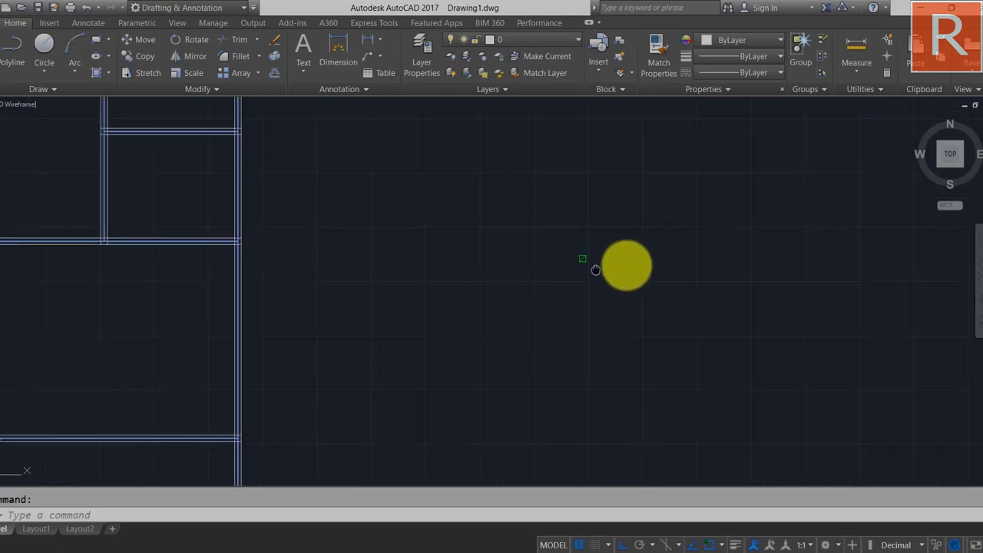
scroll(301, 226, up, 2)
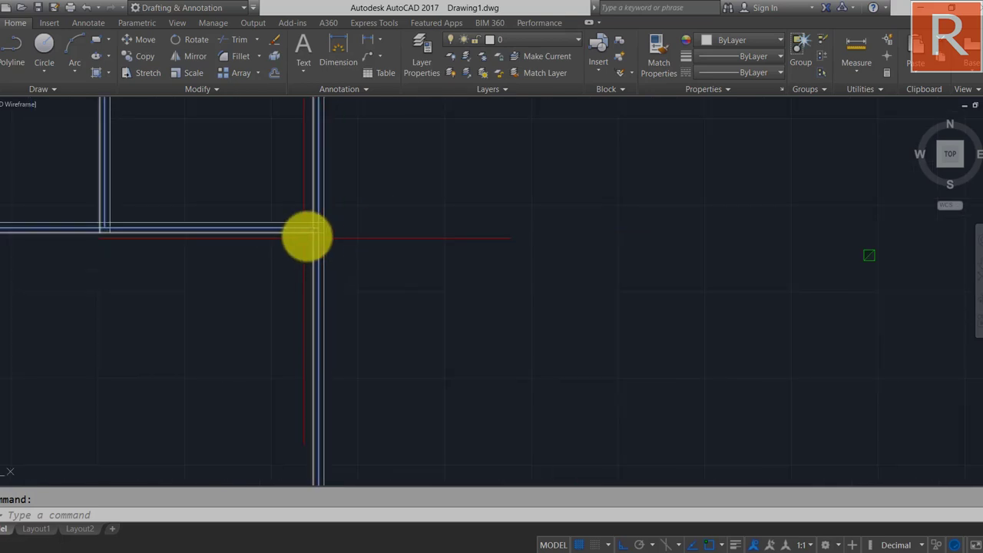
scroll(156, 215, down, 2)
scroll(484, 222, up, 3)
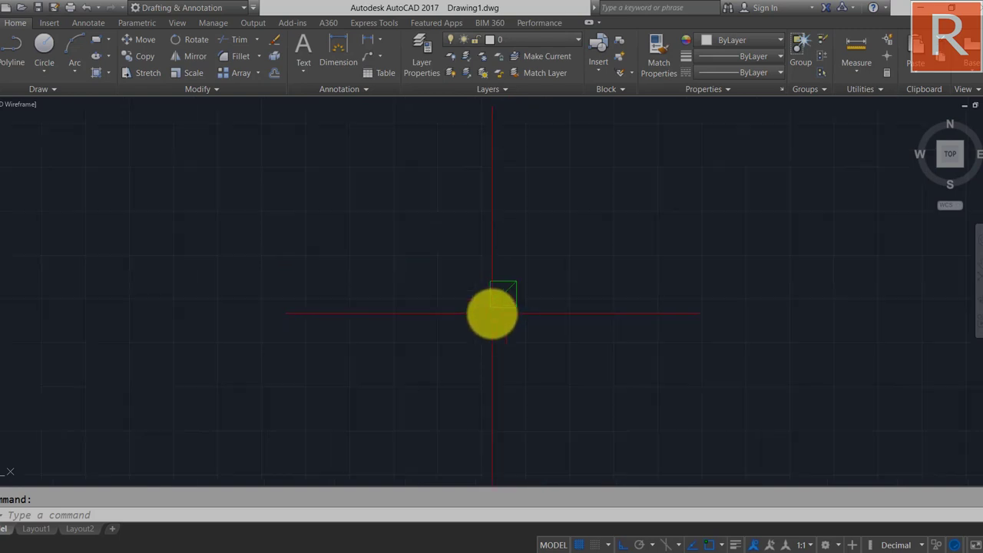
scroll(810, 270, down, 3)
scroll(683, 267, down, 2)
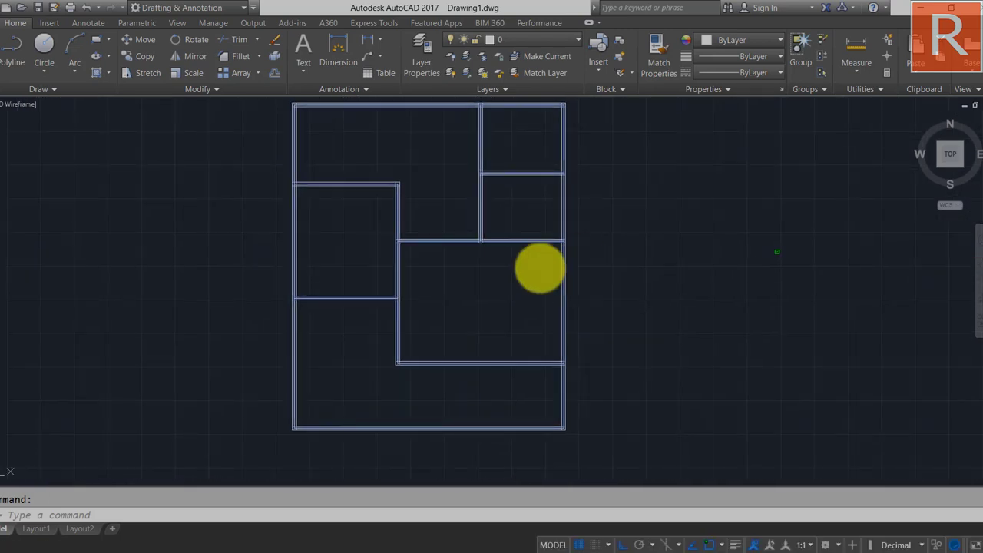
scroll(483, 307, down, 2)
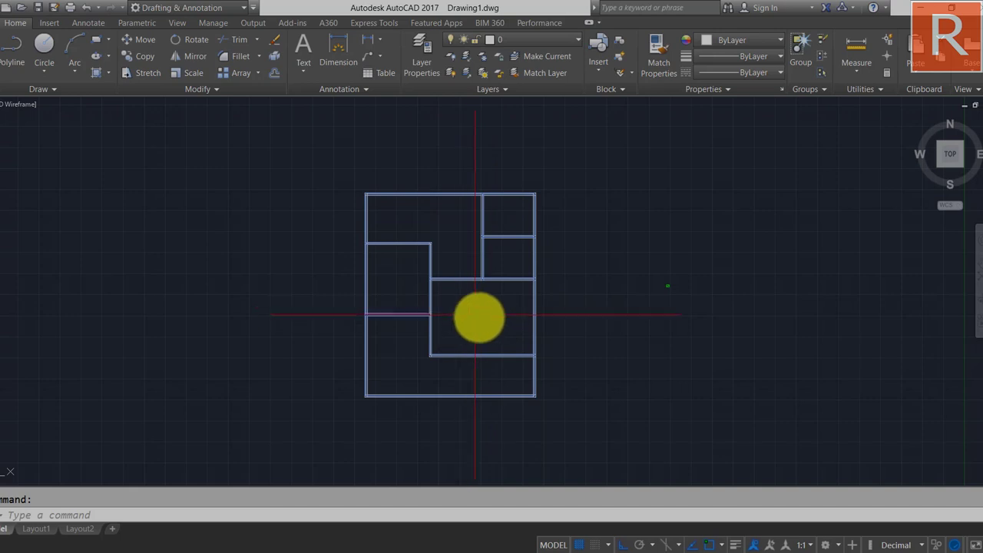
scroll(480, 315, up, 2)
middle_drag(482, 318, 493, 324)
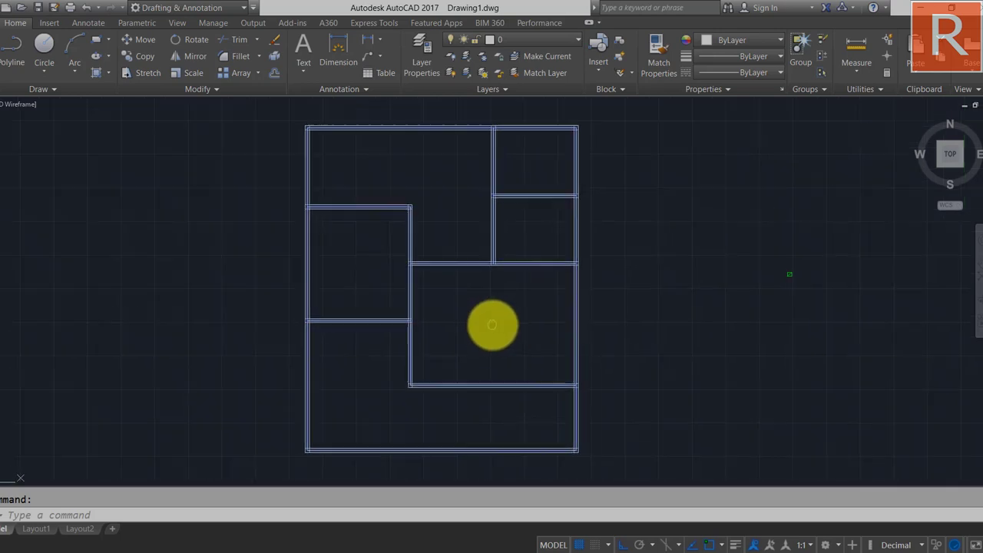